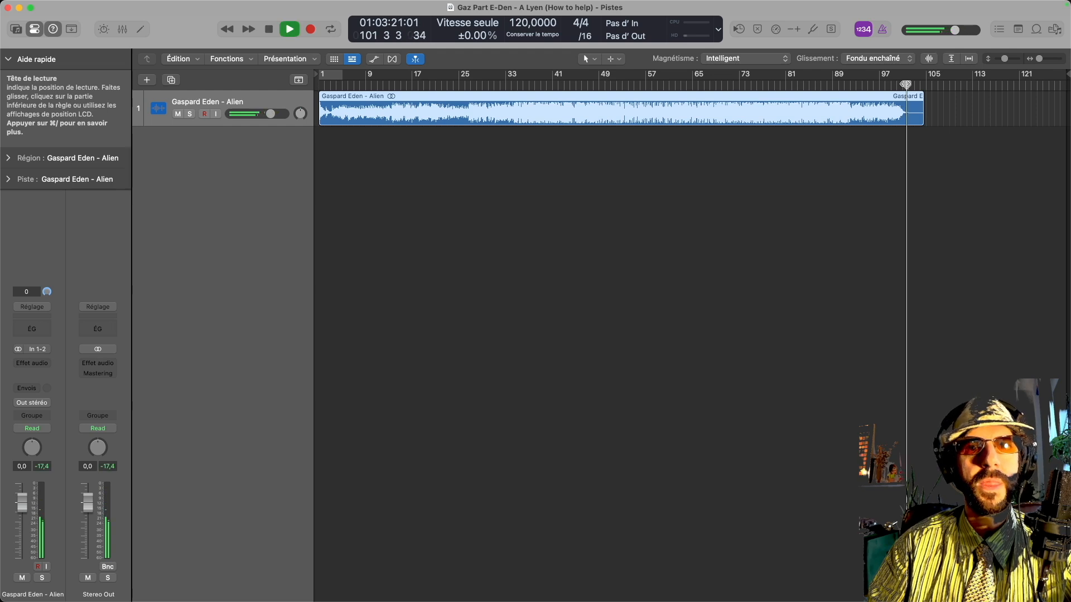
# Stop playback and set a cycle range from bar 102 to 103 over the quiet end of the song.
pyautogui.press('space')
pyautogui.scroll(5, 909, 84)
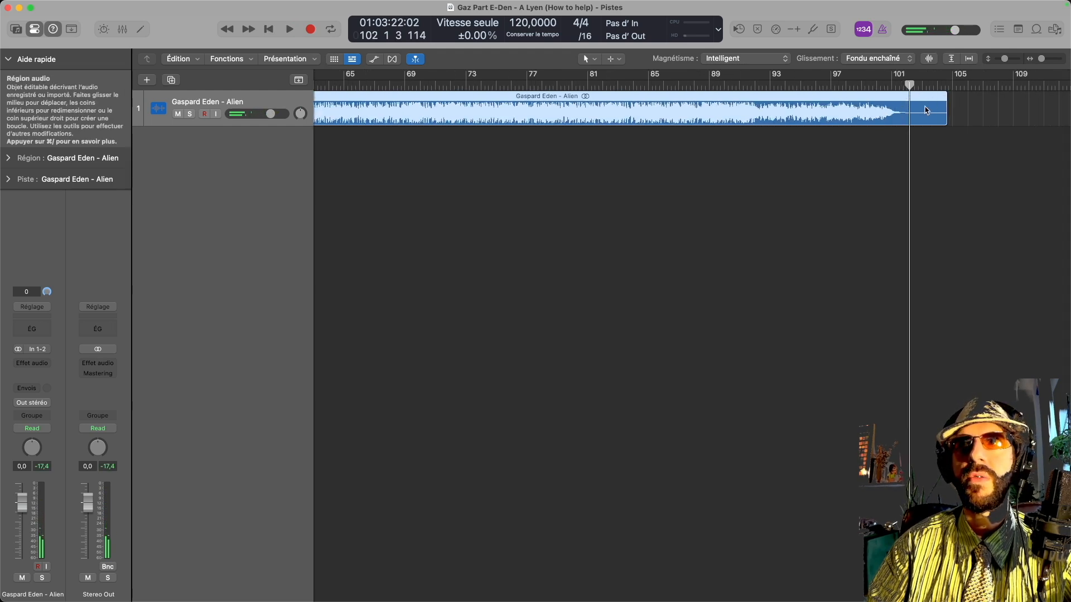
pyautogui.moveTo(908, 83); pyautogui.dragTo(930, 84)
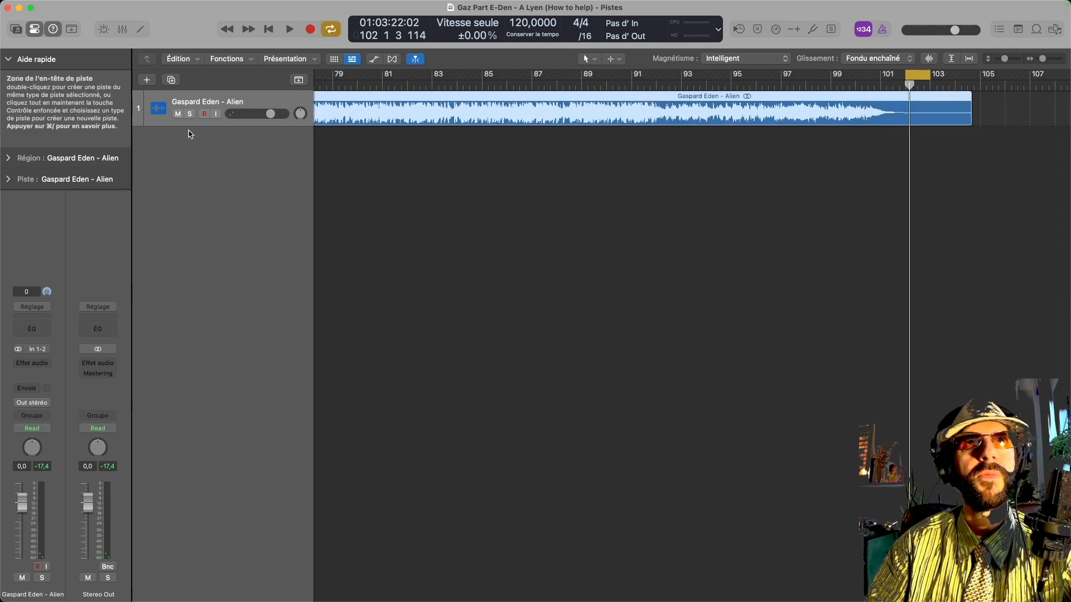
# Insert the iZotope RX 10 De-ess plug-in in stereo on the song's audio track.
pyautogui.click(37, 364)
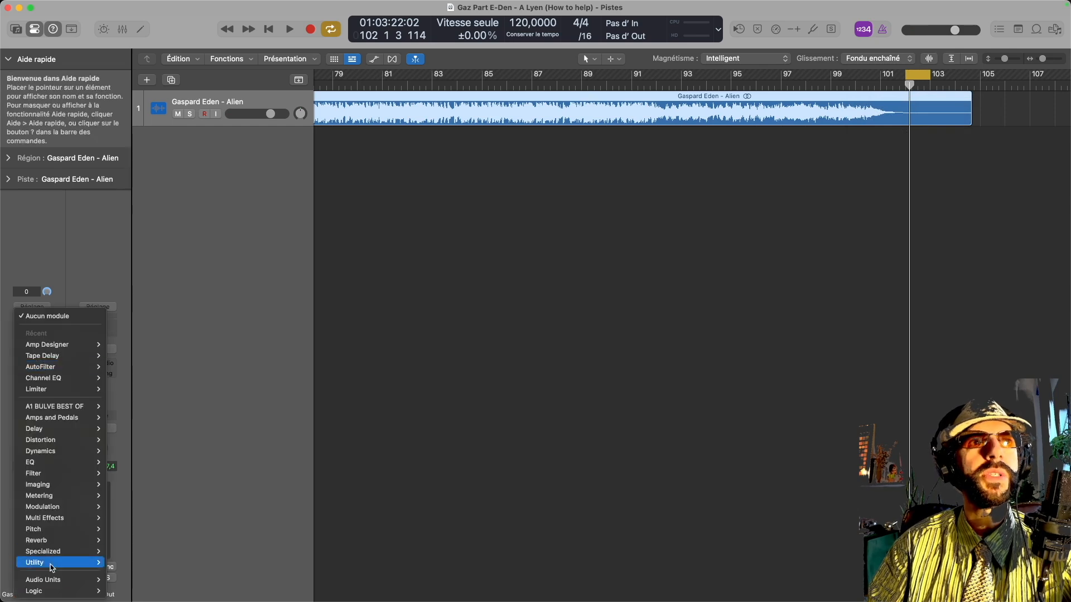
pyautogui.moveTo(66, 582)
pyautogui.moveTo(167, 493)
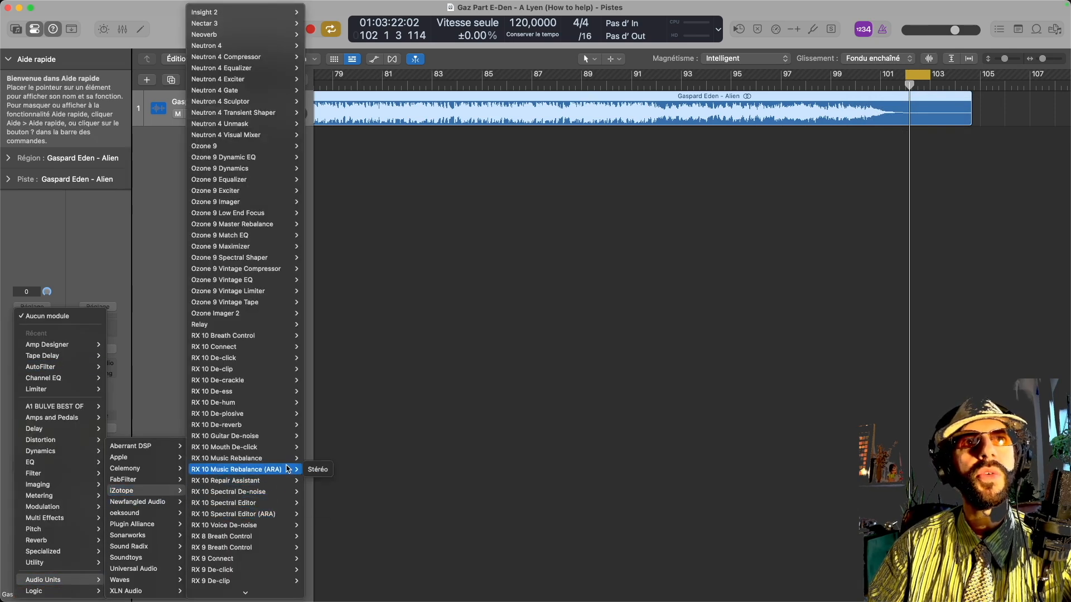
pyautogui.moveTo(274, 390)
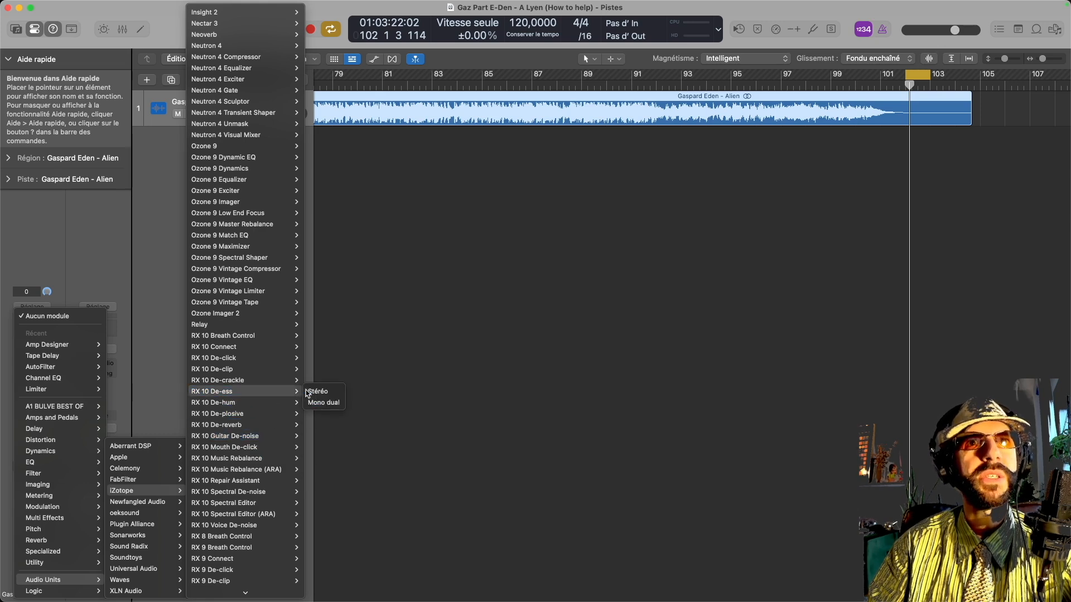
pyautogui.click(332, 390)
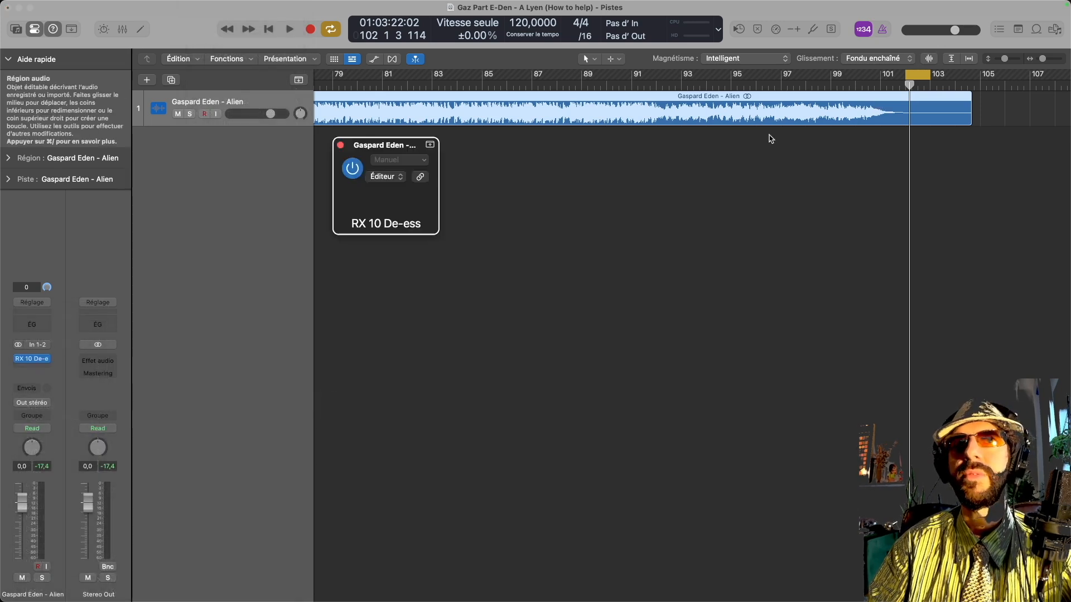
# Enable Absolute mode in De-ess, set the threshold to -60.0 and the cutoff frequency to 8000 Hz, and audition the loop.
pyautogui.press('space')
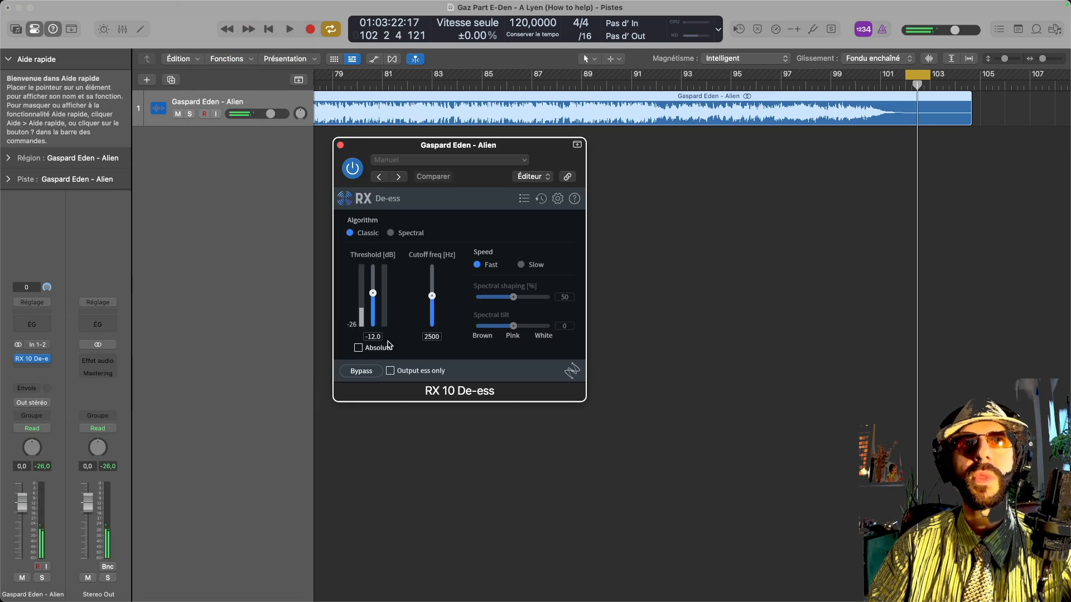
pyautogui.click(359, 349)
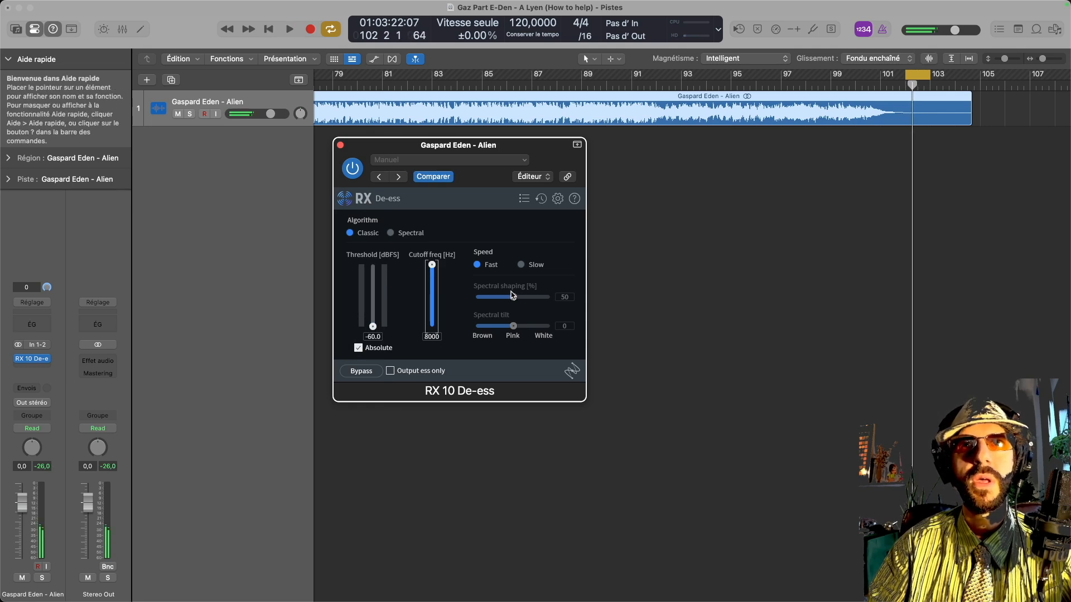
pyautogui.press('space')
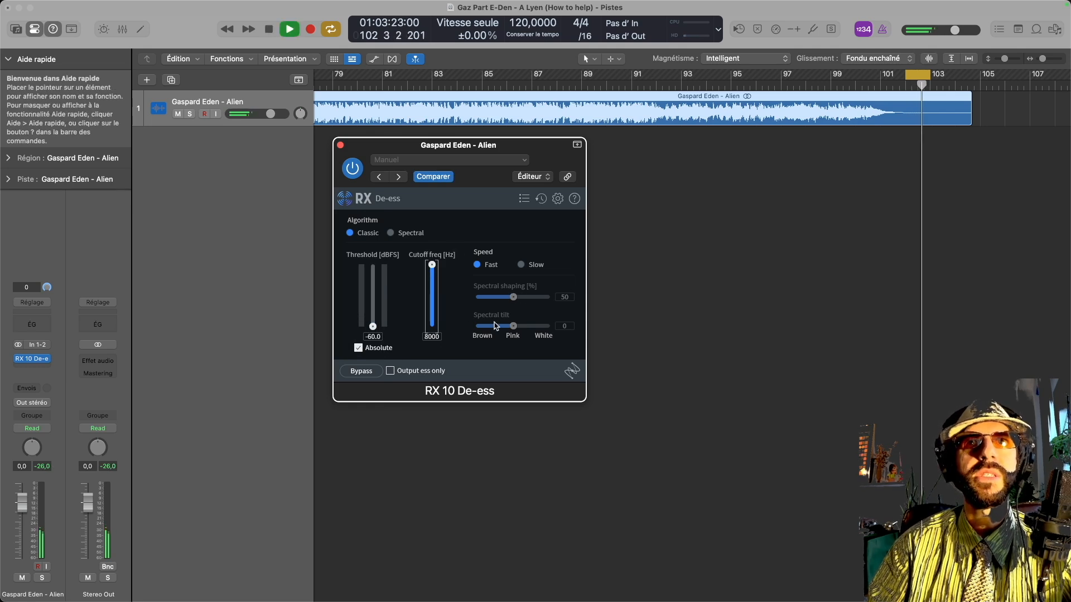
pyautogui.press('space')
# Add the iZotope RX 10 Spectral De-noise plug-in in stereo after the De-ess.
pyautogui.click(34, 369)
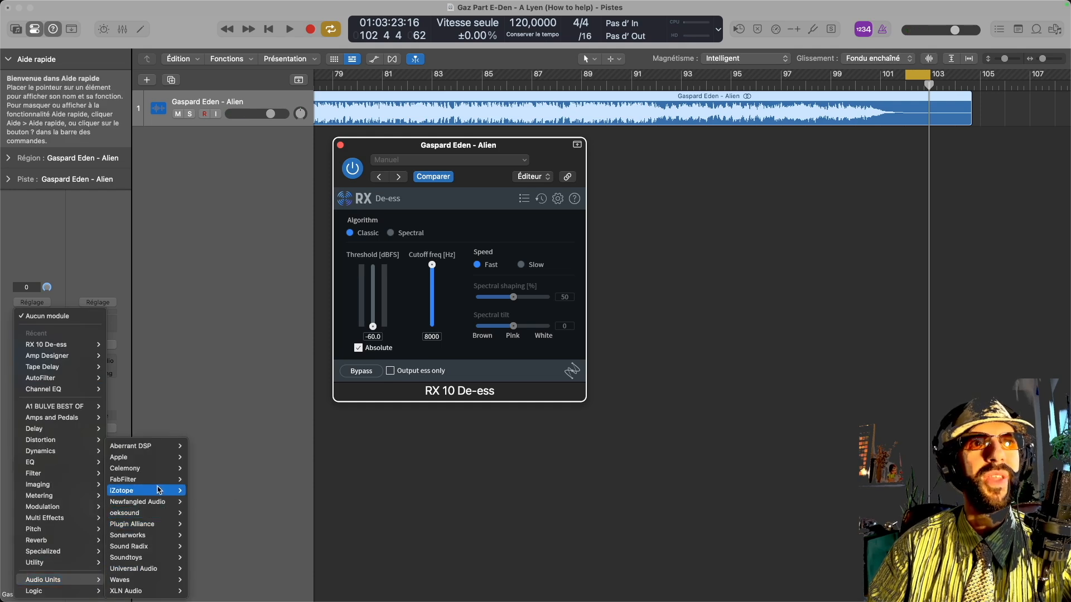
pyautogui.moveTo(287, 480)
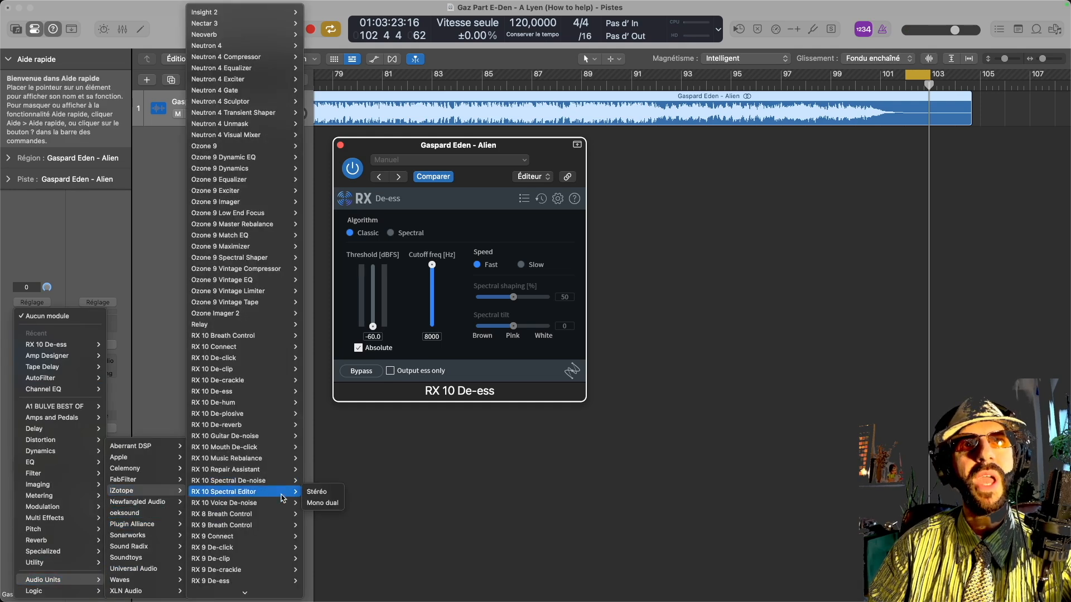
pyautogui.click(311, 483)
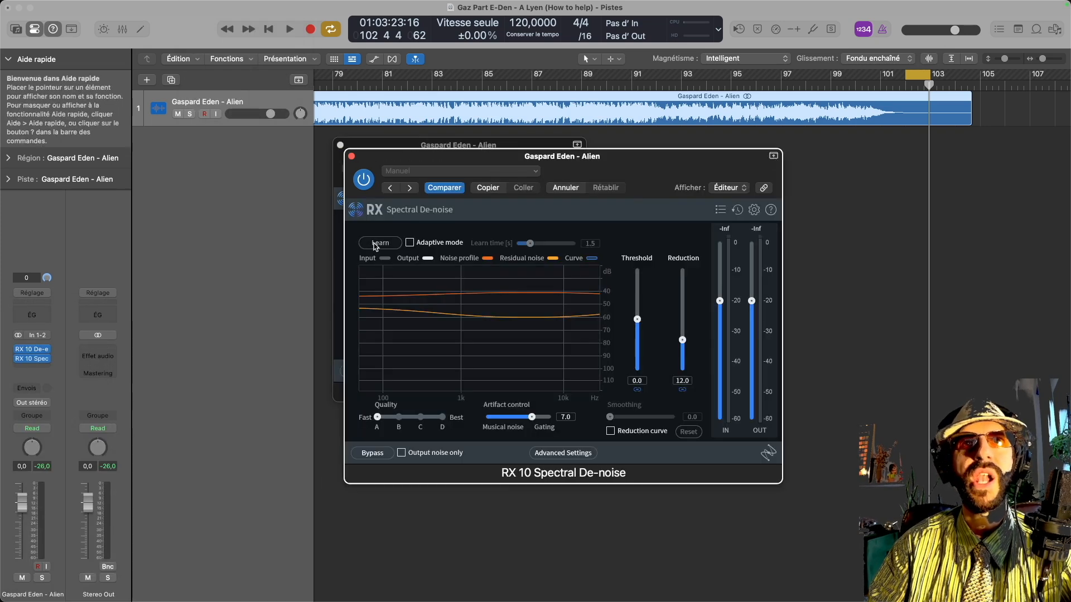
# Learn the noise profile from the looped ending, then raise Spectral De-noise's threshold to 6.0 and reduction to 40.0.
pyautogui.press('space')
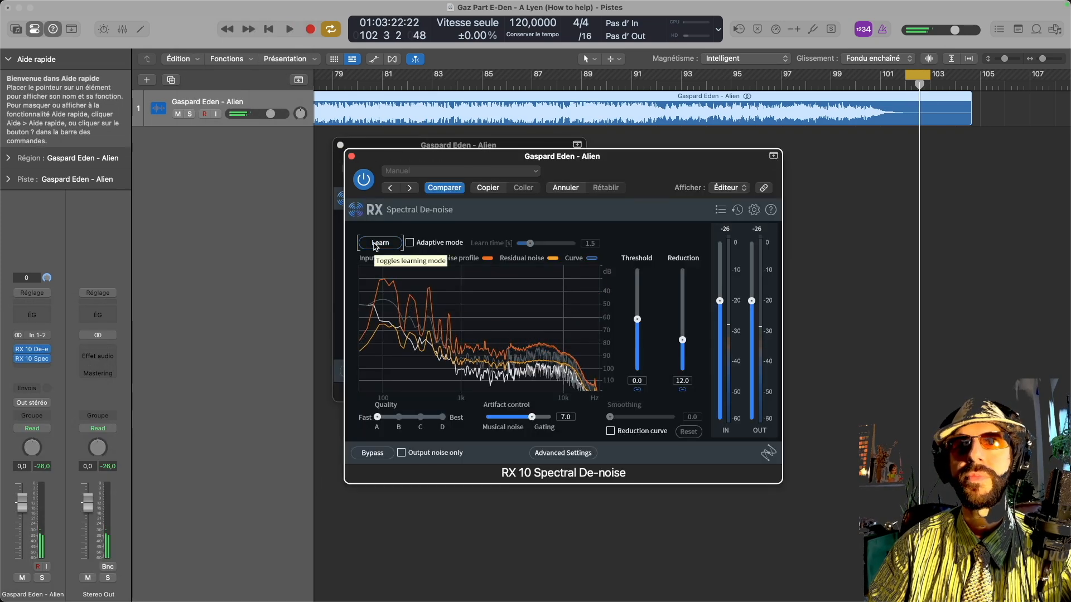
pyautogui.moveTo(637, 320); pyautogui.dragTo(642, 253)
pyautogui.press('space')
pyautogui.press('space')
pyautogui.moveTo(682, 339); pyautogui.dragTo(686, 245)
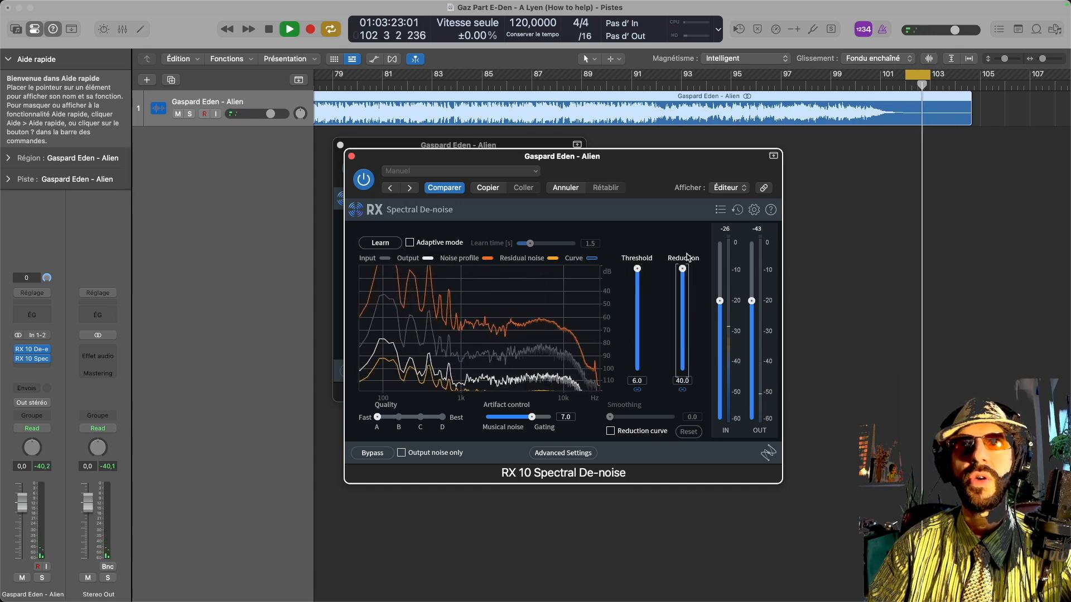
pyautogui.press('space')
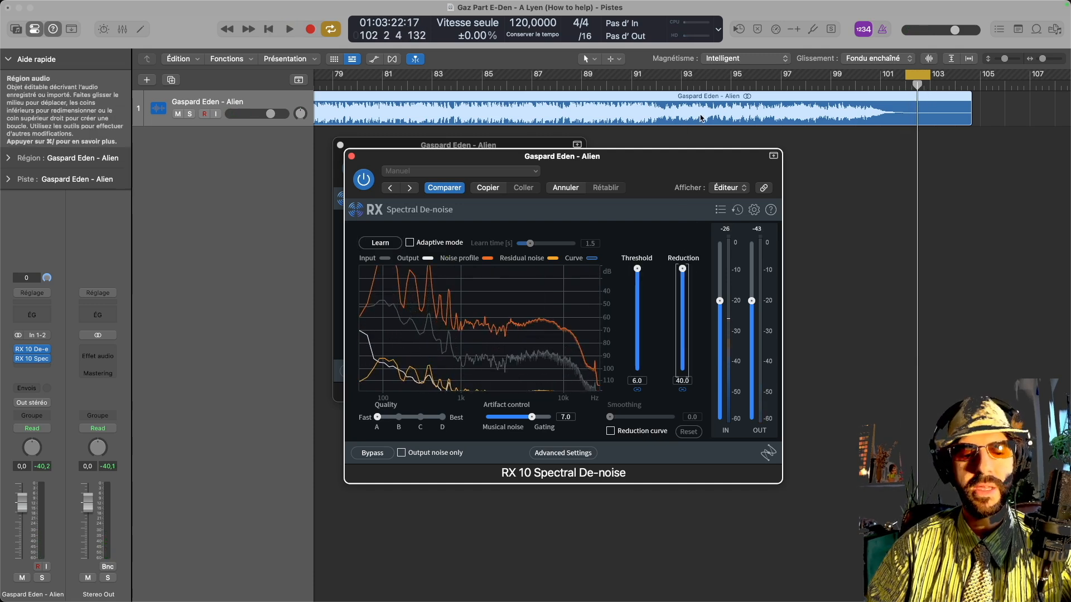
# Play the processed song from its beginning with the cycle off, and close both RX plug-in windows.
pyautogui.press('Return')
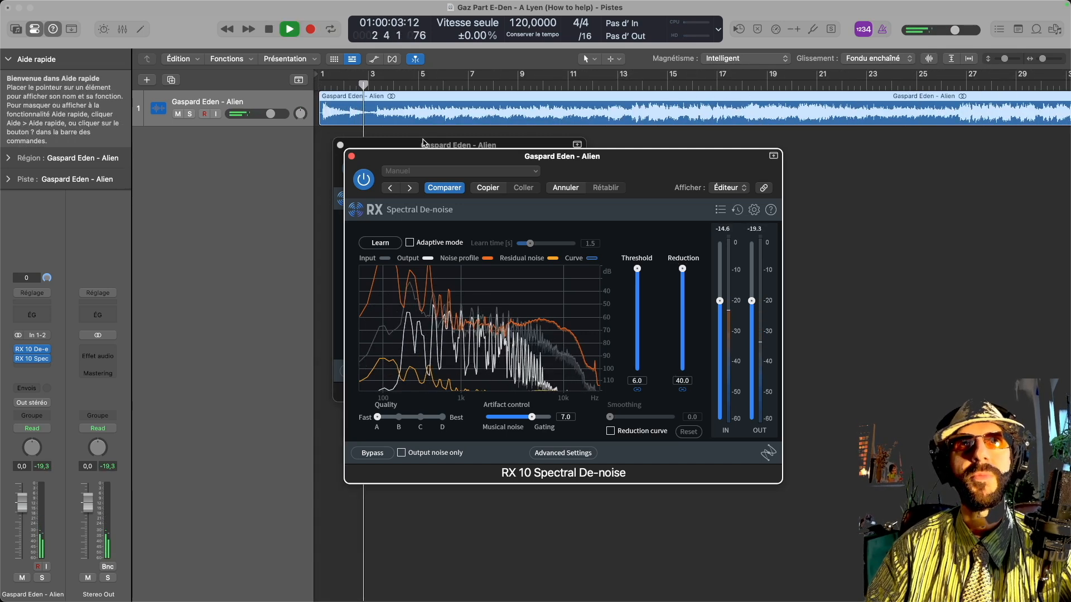
pyautogui.click(351, 156)
pyautogui.click(340, 146)
pyautogui.press('space')
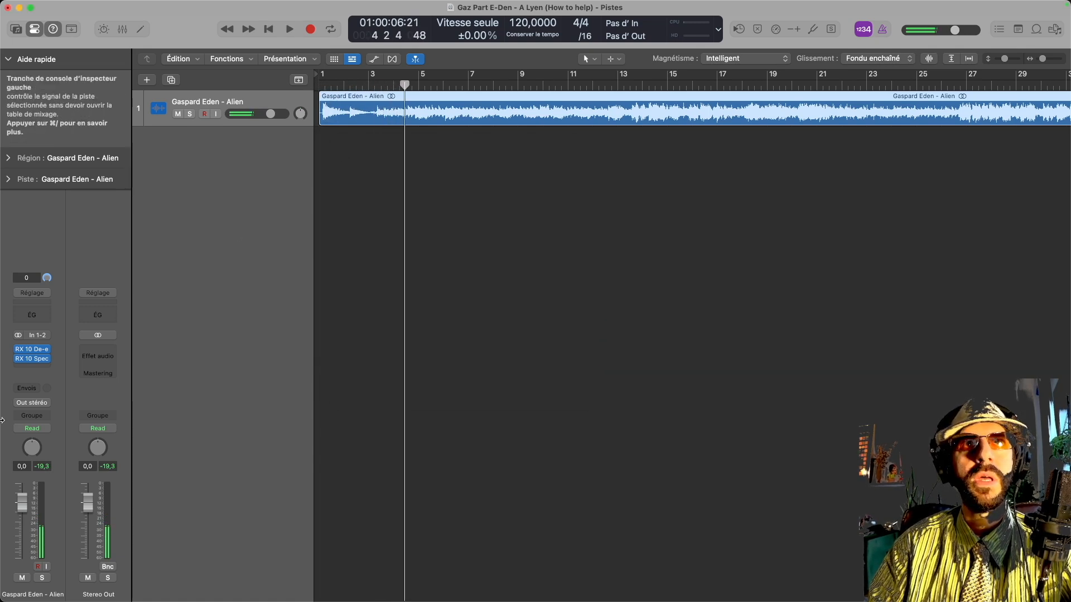
# Add a Channel EQ with a 62 Hz boost of +19.2 dB and a 2060 Hz high-shelf boost of +24 dB, and audition it.
pyautogui.click(38, 366)
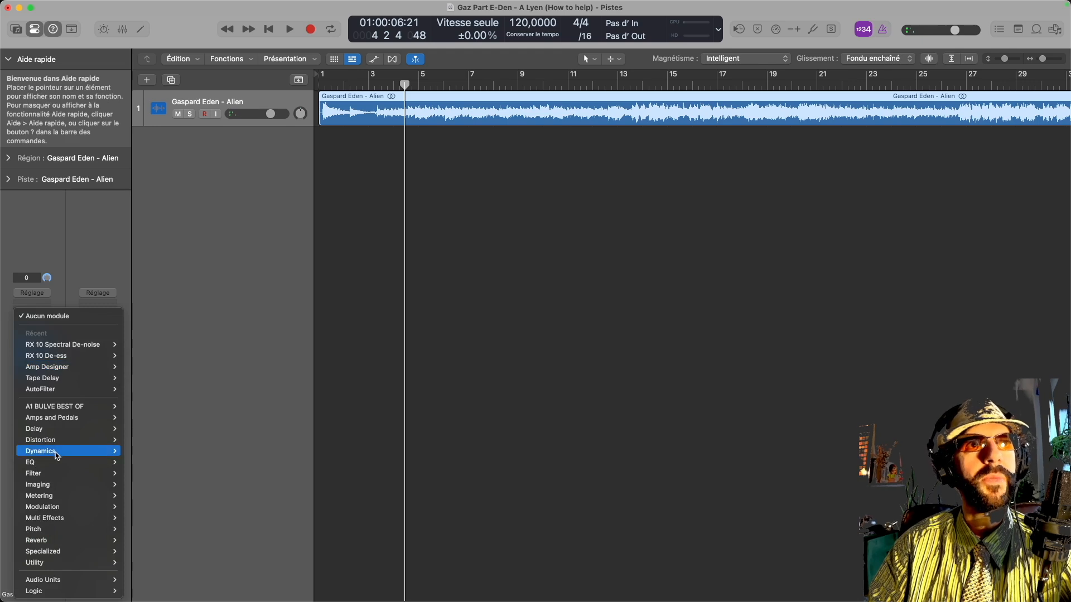
pyautogui.click(226, 462)
pyautogui.moveTo(506, 305); pyautogui.dragTo(405, 195)
pyautogui.moveTo(785, 281); pyautogui.dragTo(663, 208)
pyautogui.press('space')
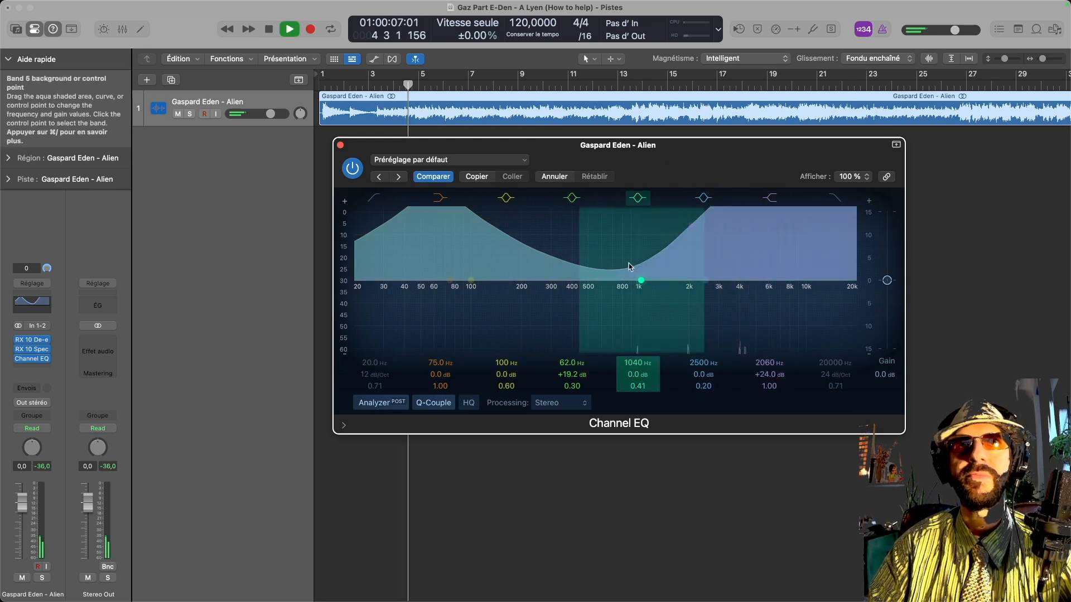
pyautogui.press('space')
# Add a second stereo Channel EQ boosting 60 Hz by +24 dB with Q 0.10, play it, and close both EQ windows.
pyautogui.click(27, 368)
pyautogui.moveTo(67, 345)
pyautogui.click(144, 346)
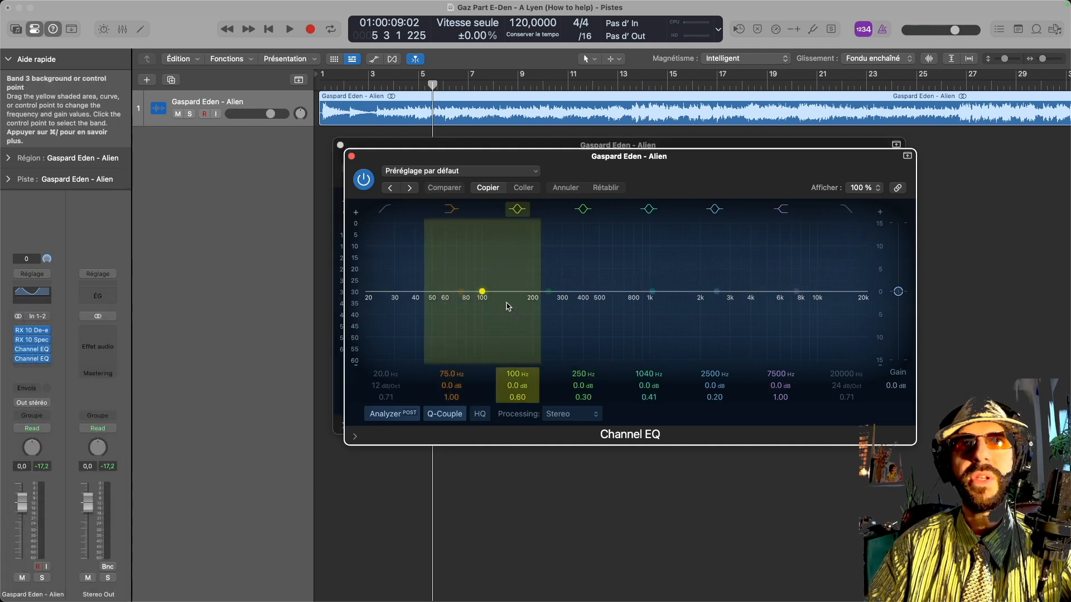
pyautogui.moveTo(507, 306); pyautogui.dragTo(490, 253)
pyautogui.moveTo(517, 397); pyautogui.dragTo(517, 418)
pyautogui.press('space')
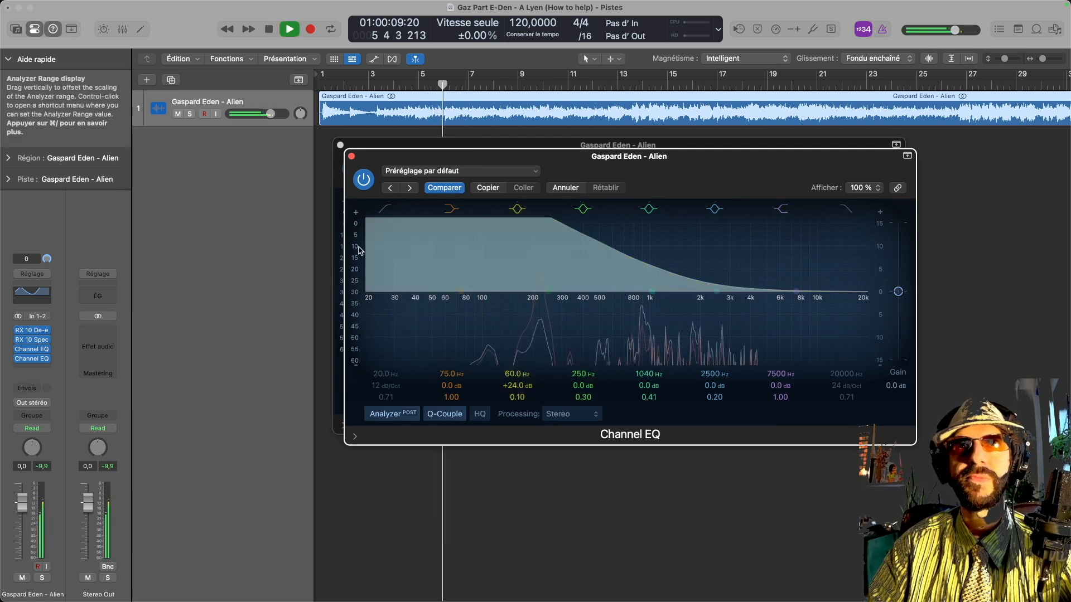
pyautogui.click(351, 155)
pyautogui.click(340, 145)
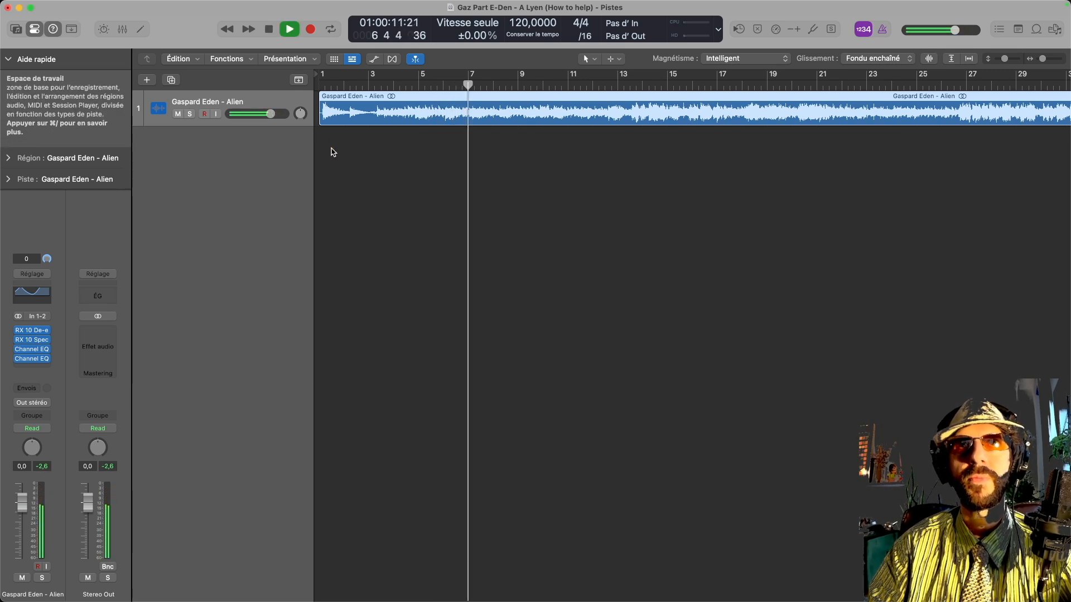
# Split the song's region with the stem separator into vocal, drum, bass and other stems.
pyautogui.rightClick(400, 121)
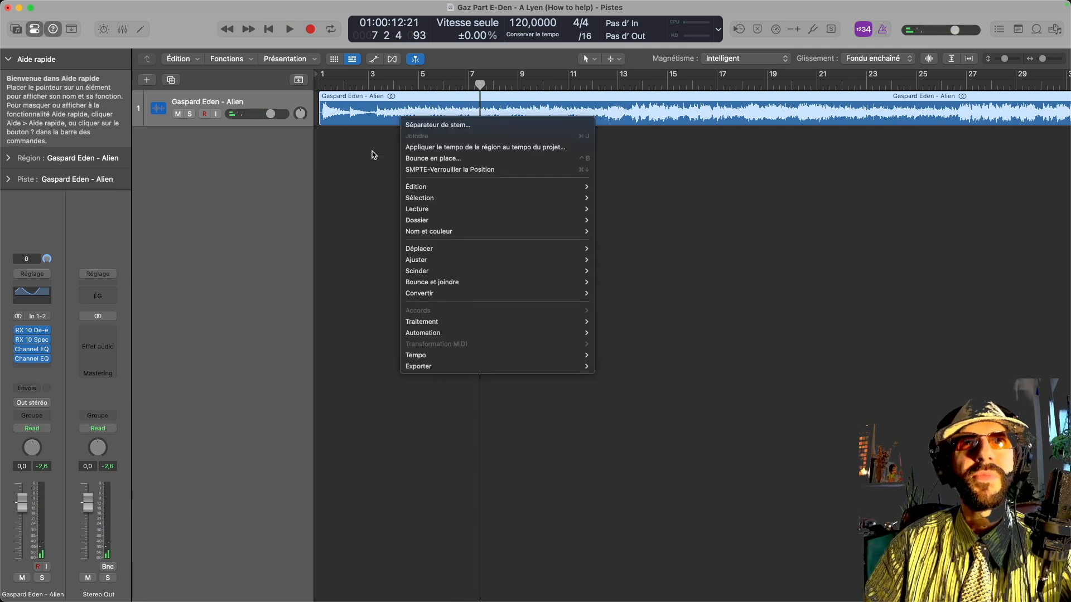
pyautogui.click(390, 135)
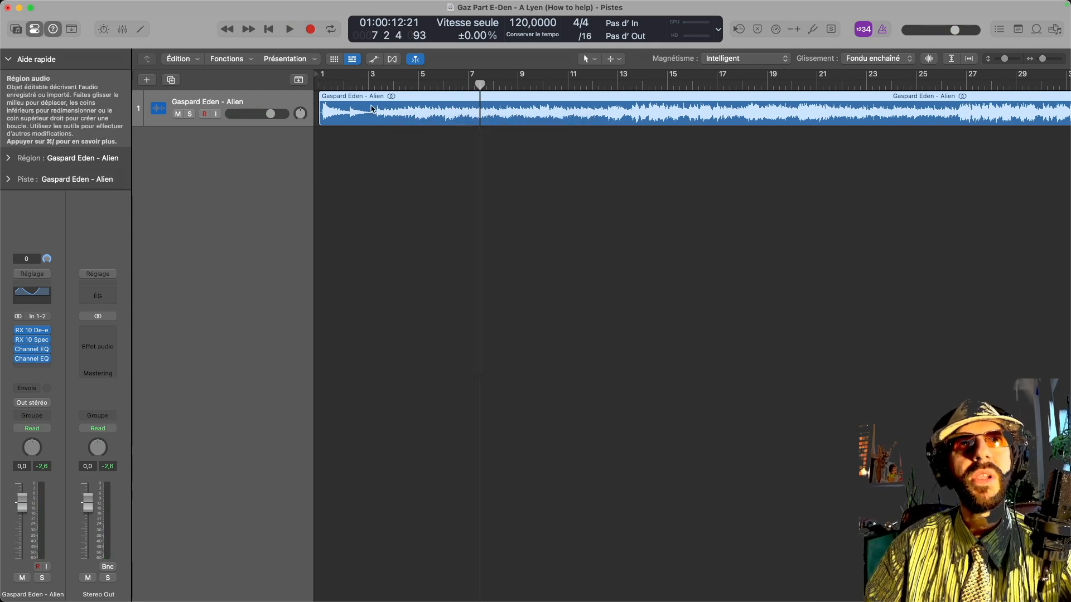
pyautogui.rightClick(391, 120)
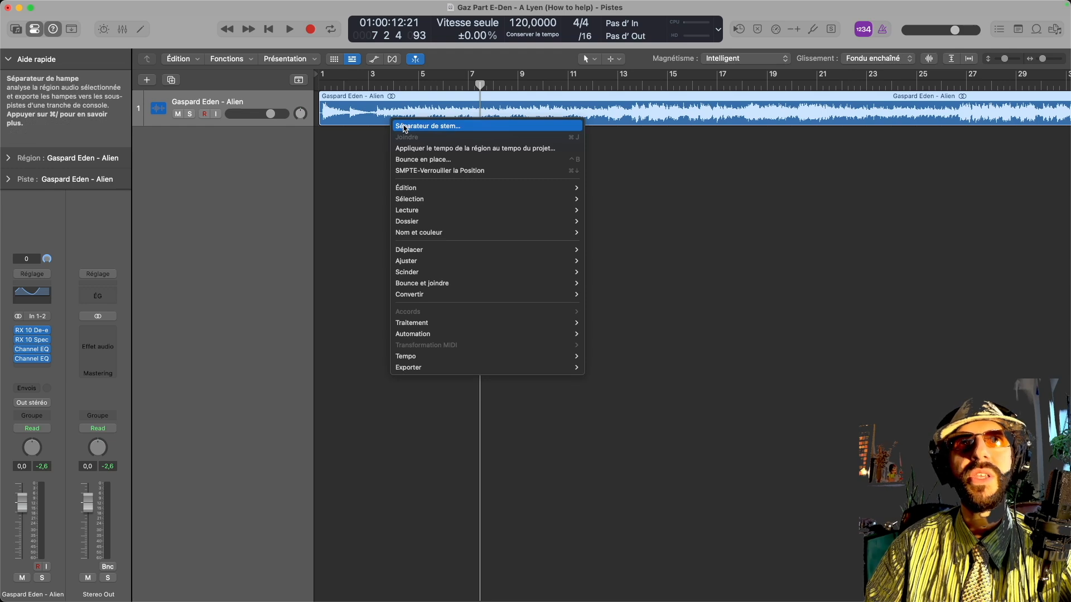
pyautogui.click(405, 127)
pyautogui.click(641, 394)
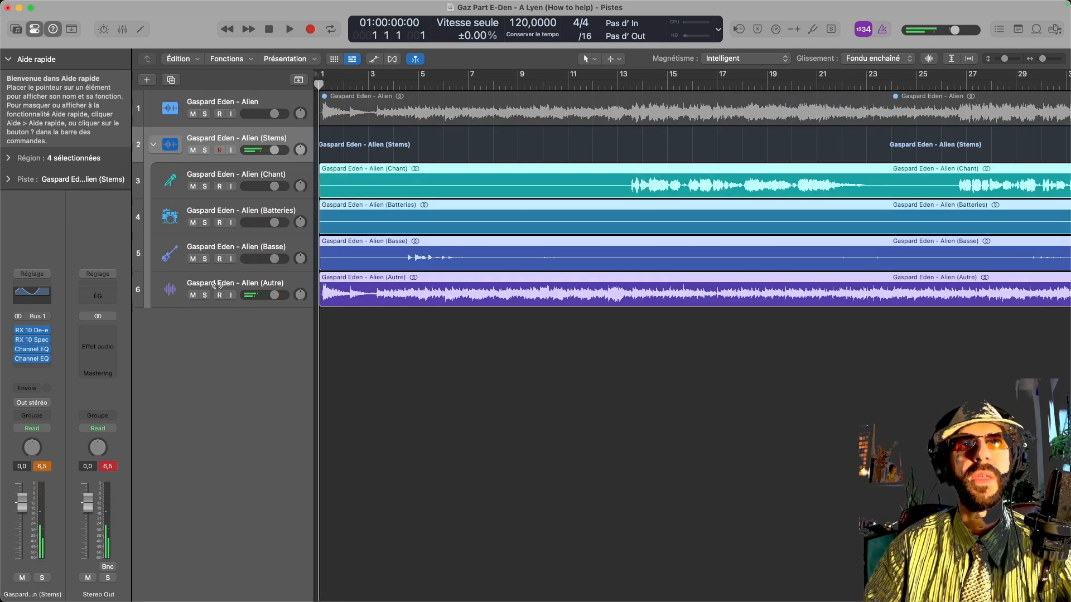
# Audition the Autre stem in solo, clear the solo, and mute that stem to hear the remaining stems.
pyautogui.press('space')
pyautogui.click(205, 295)
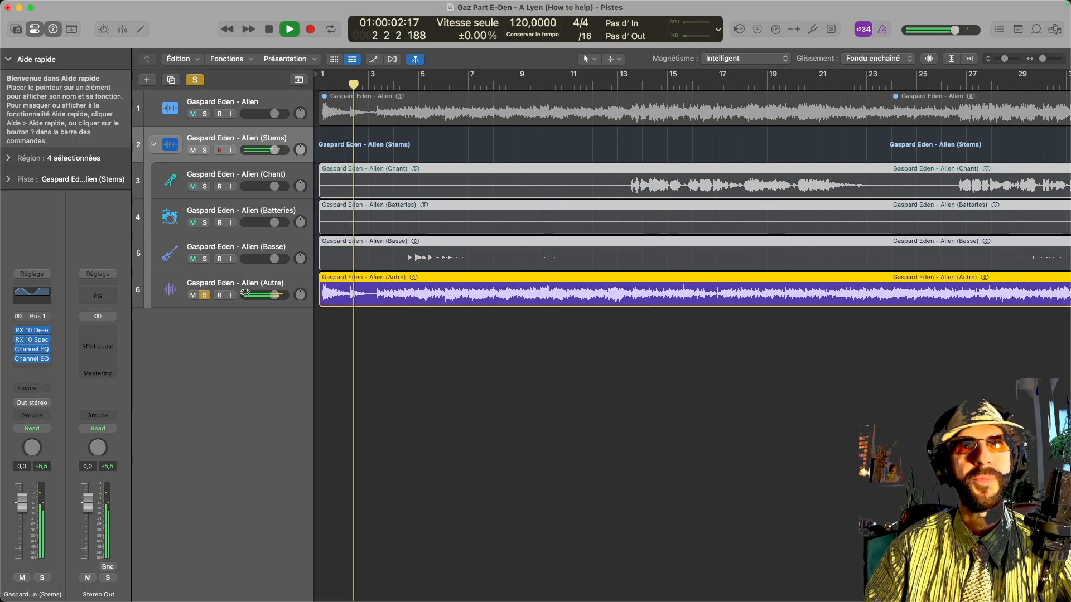
pyautogui.click(204, 295)
pyautogui.press('space')
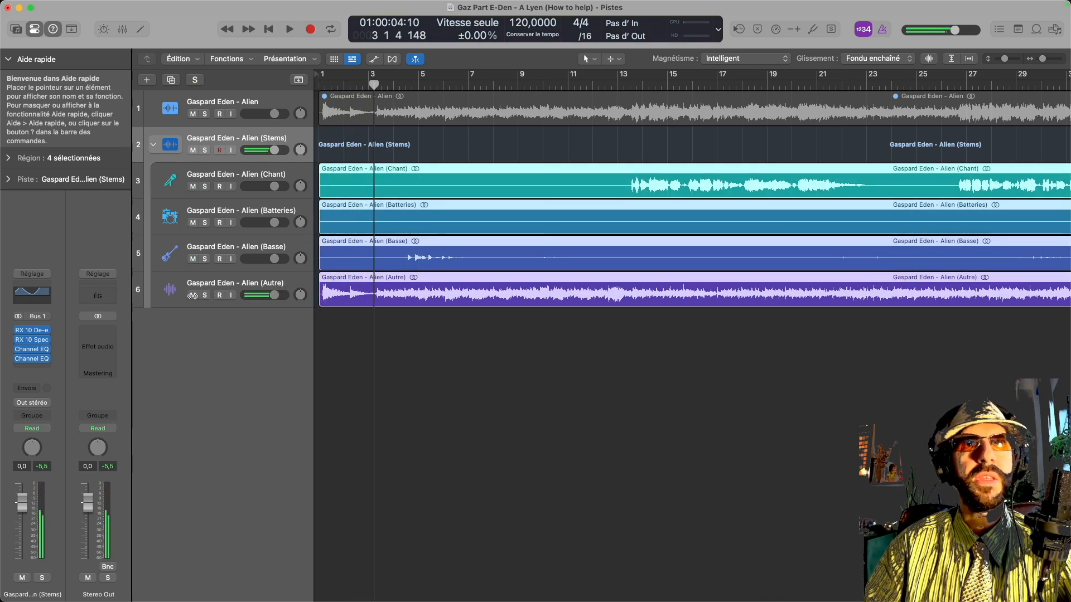
pyautogui.click(193, 296)
pyautogui.press('space')
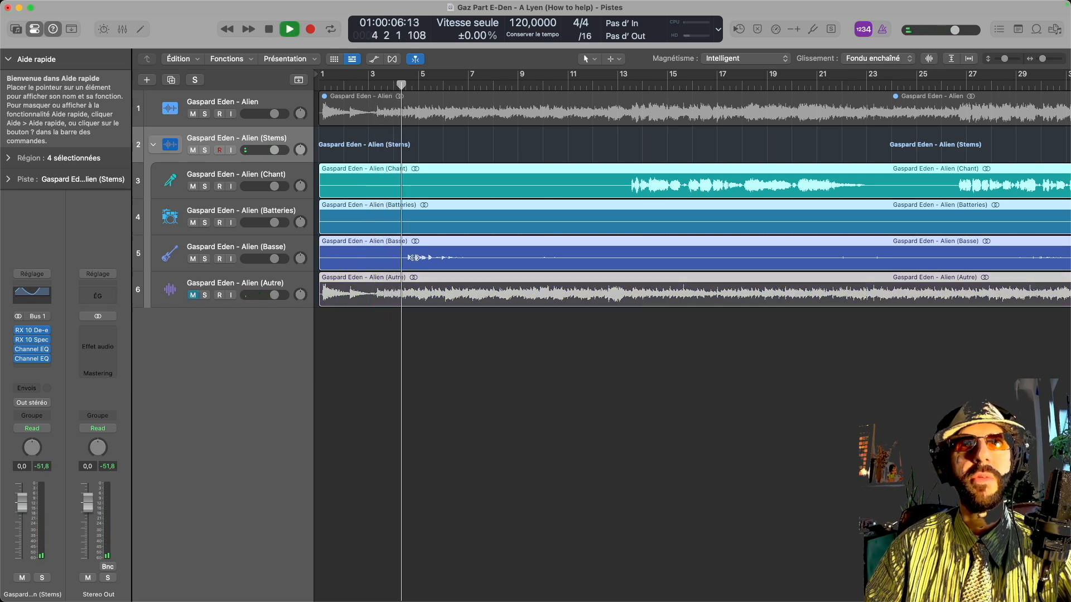
# Insert Soundtoys Decapitator on the Basse stem, switch on its Punish mode, and play the result.
pyautogui.click(253, 248)
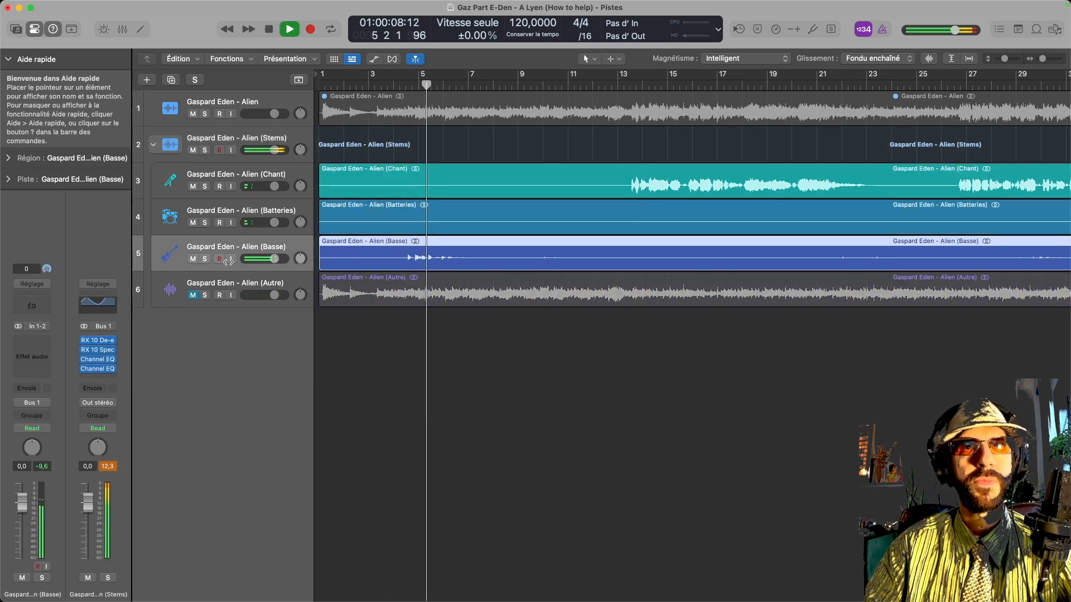
pyautogui.click(32, 341)
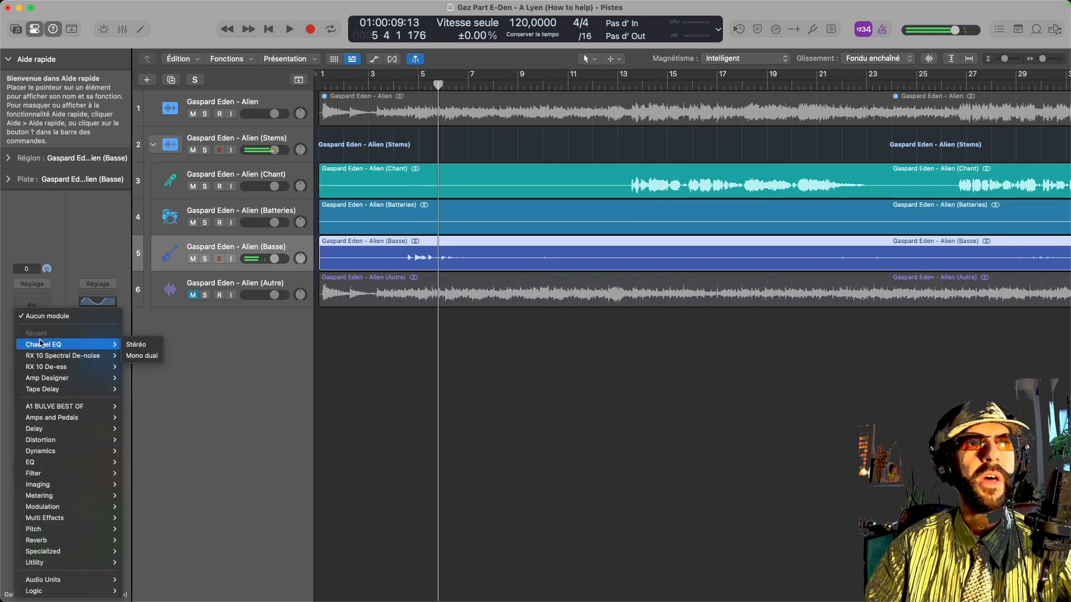
pyautogui.moveTo(73, 586)
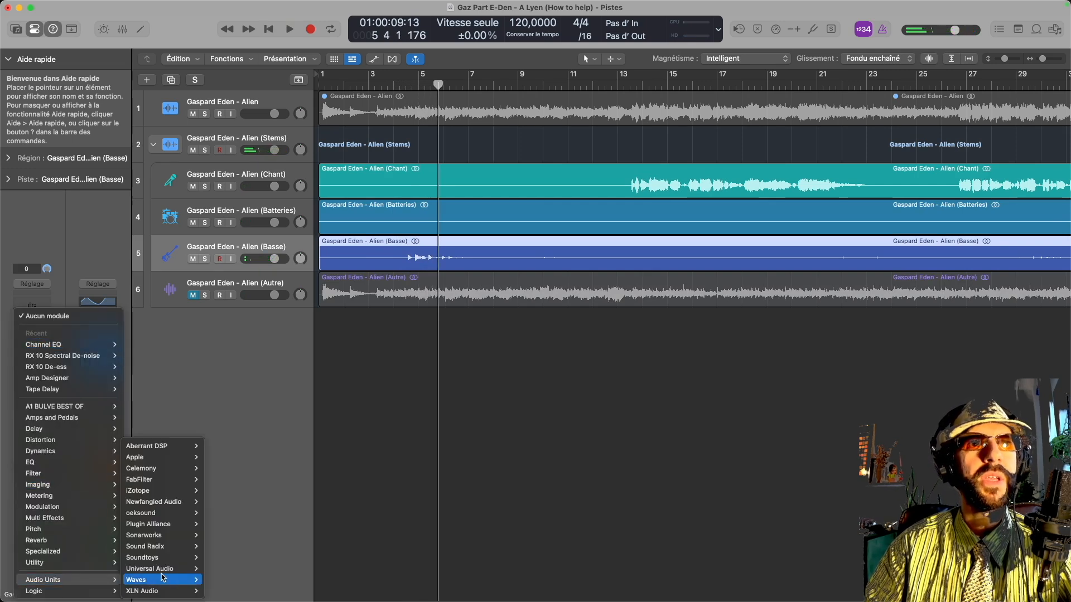
pyautogui.moveTo(167, 568)
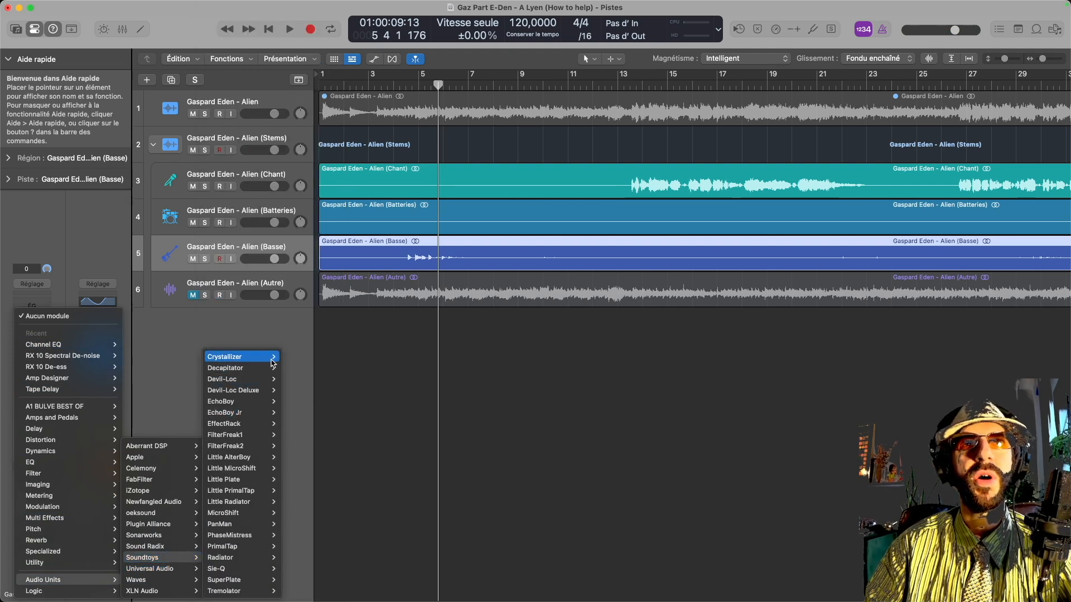
pyautogui.click(285, 368)
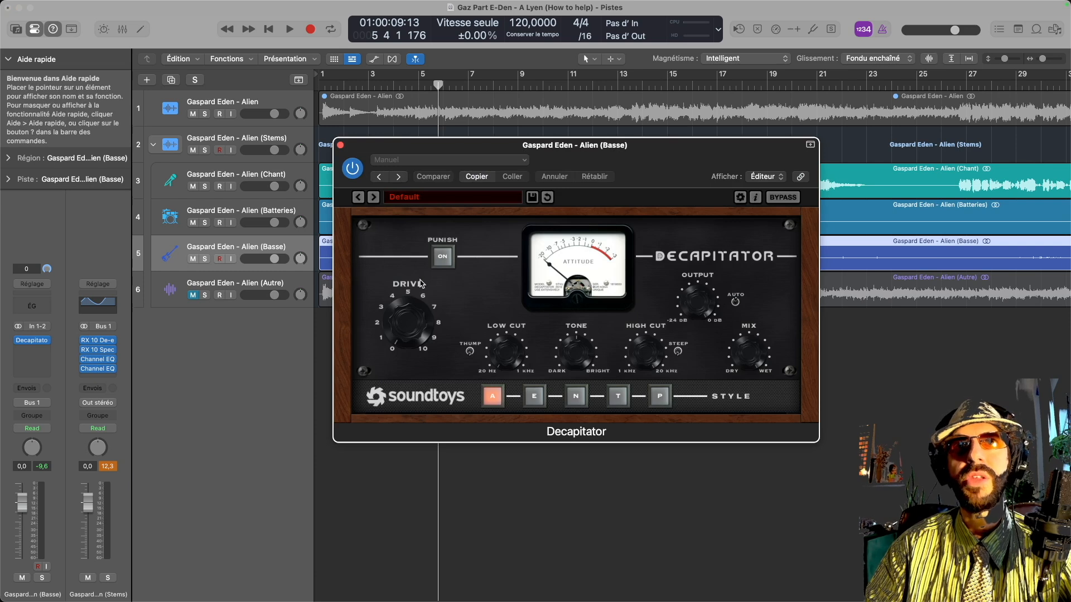
pyautogui.press('space')
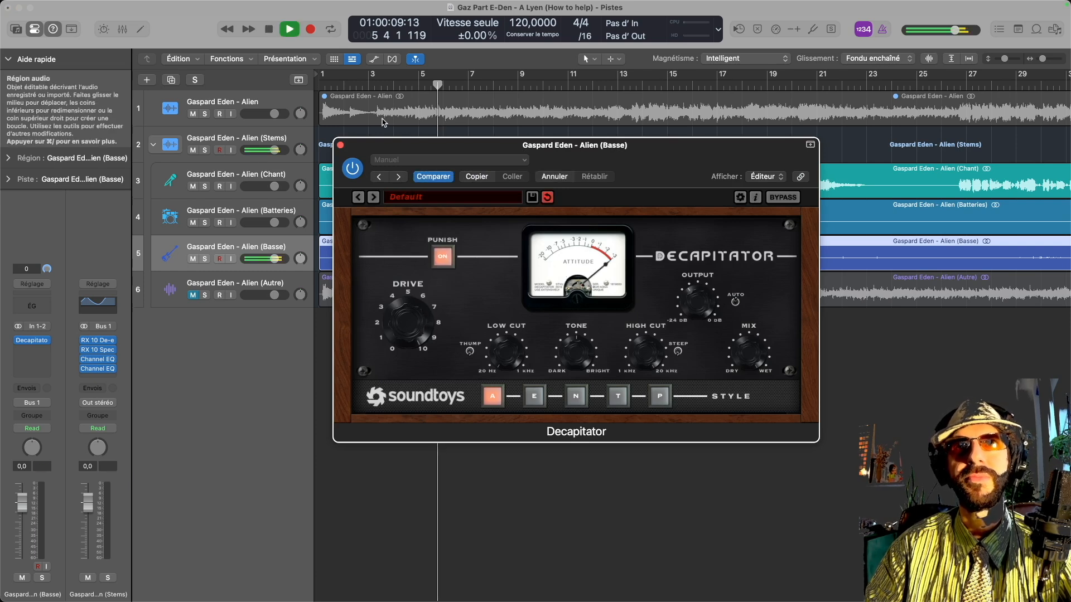
# Close the Decapitator window and audition the Chant stem in solo from about bar 13.
pyautogui.click(340, 145)
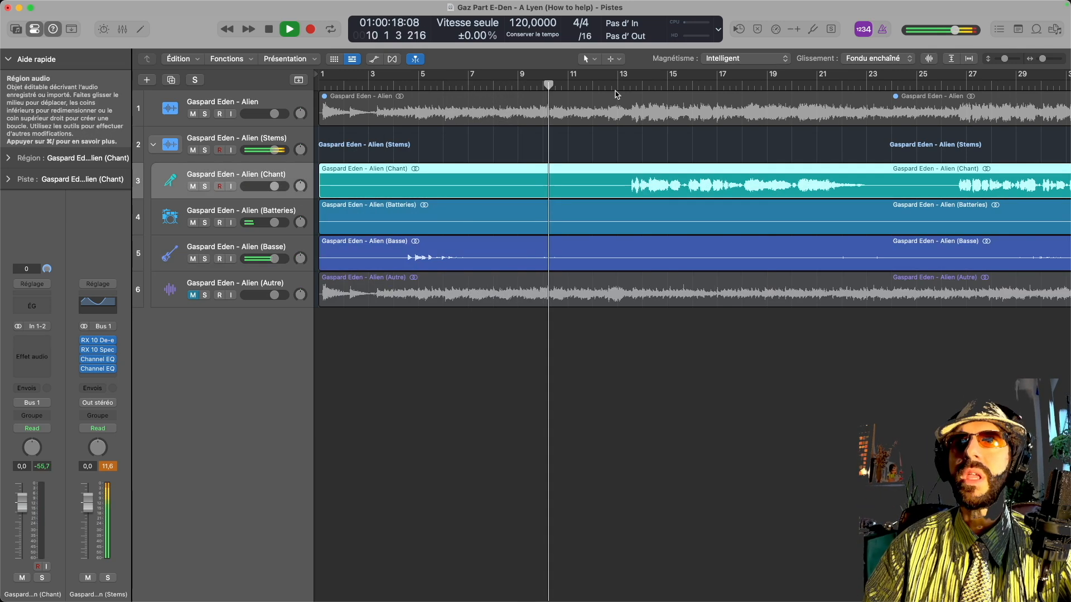
pyautogui.press('space')
pyautogui.click(625, 85)
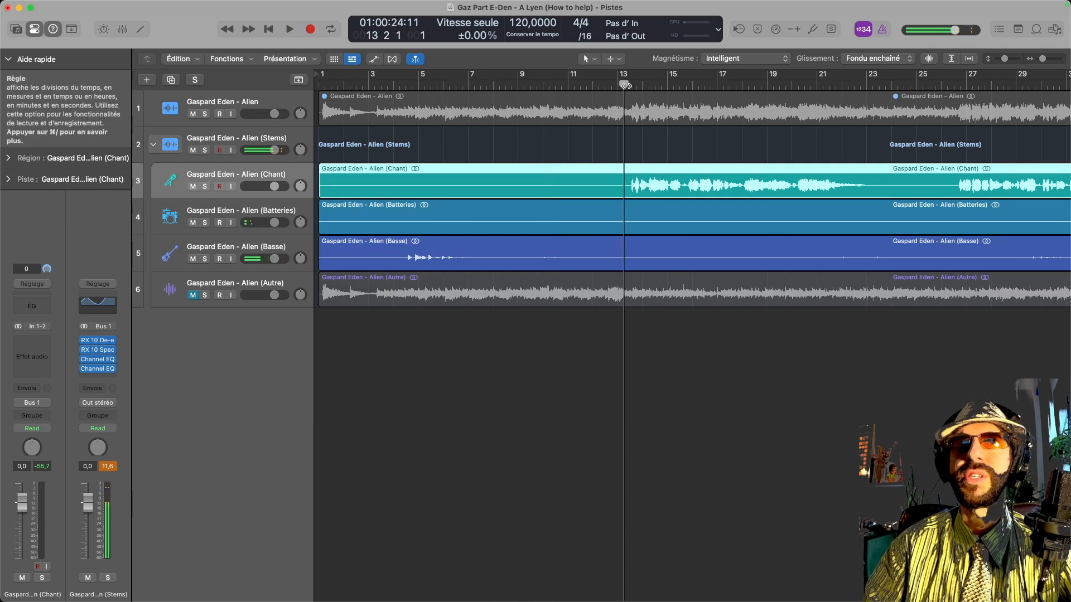
pyautogui.press('space')
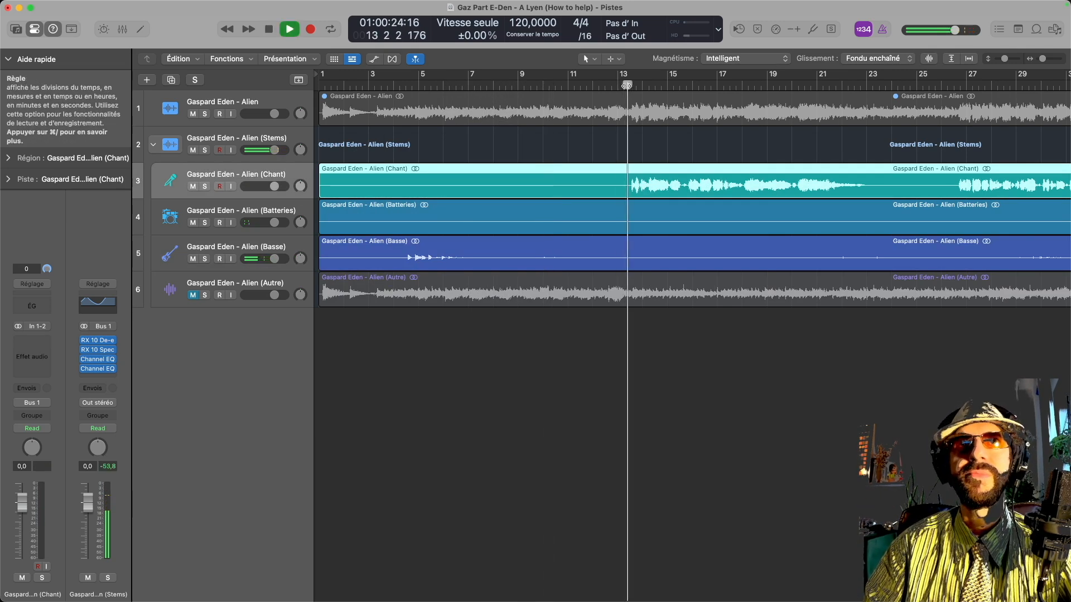
pyautogui.click(205, 187)
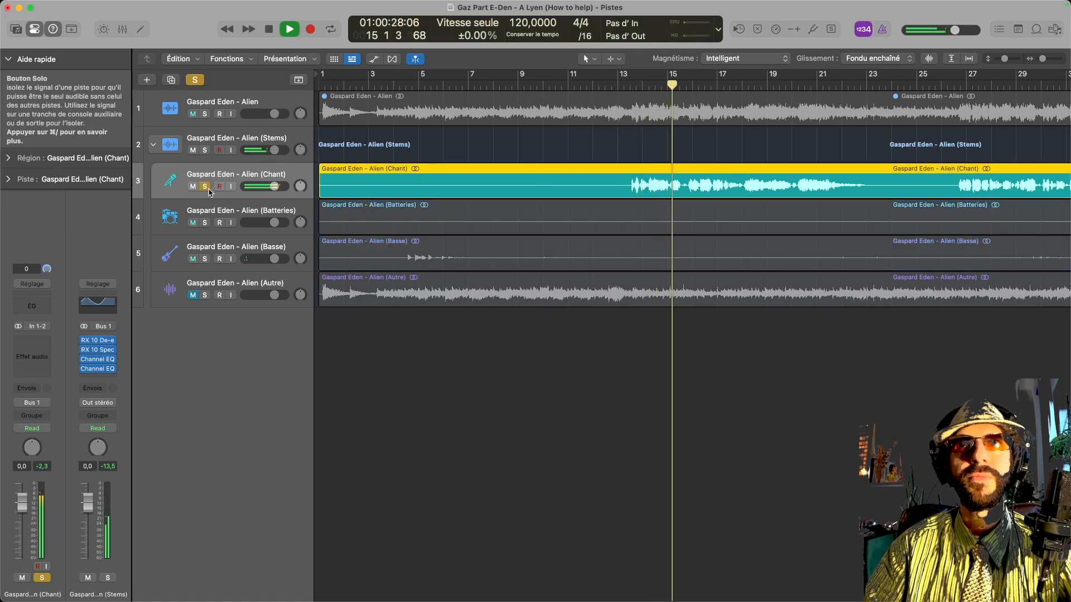
pyautogui.press('space')
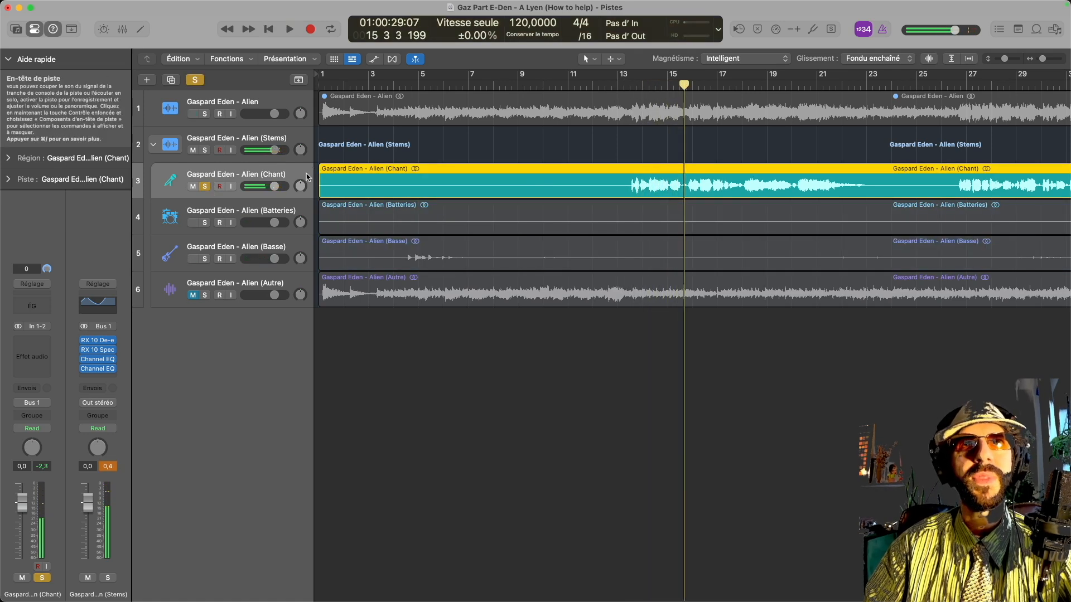
# Insert a stereo Pitch Correction on the Chant stem, restrict its scale to C and B, and play the vocal.
pyautogui.click(49, 341)
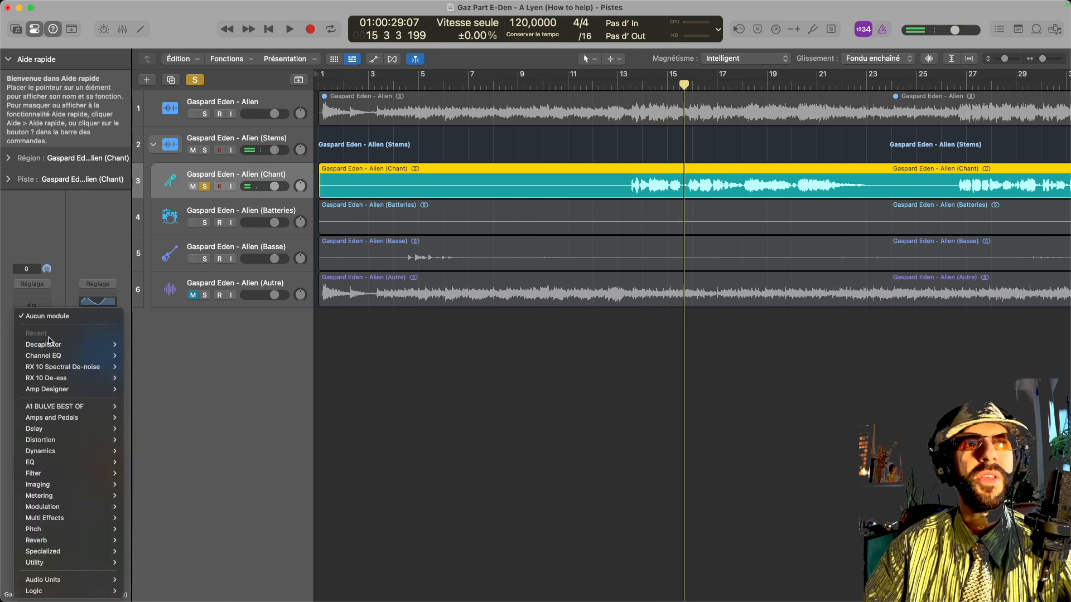
pyautogui.moveTo(83, 534)
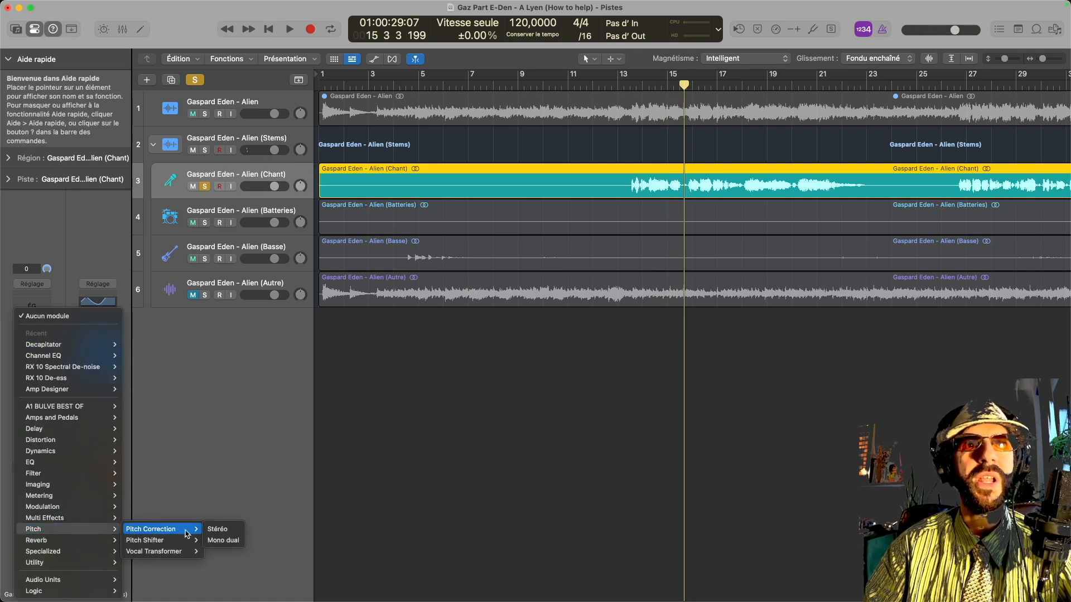
pyautogui.click(222, 532)
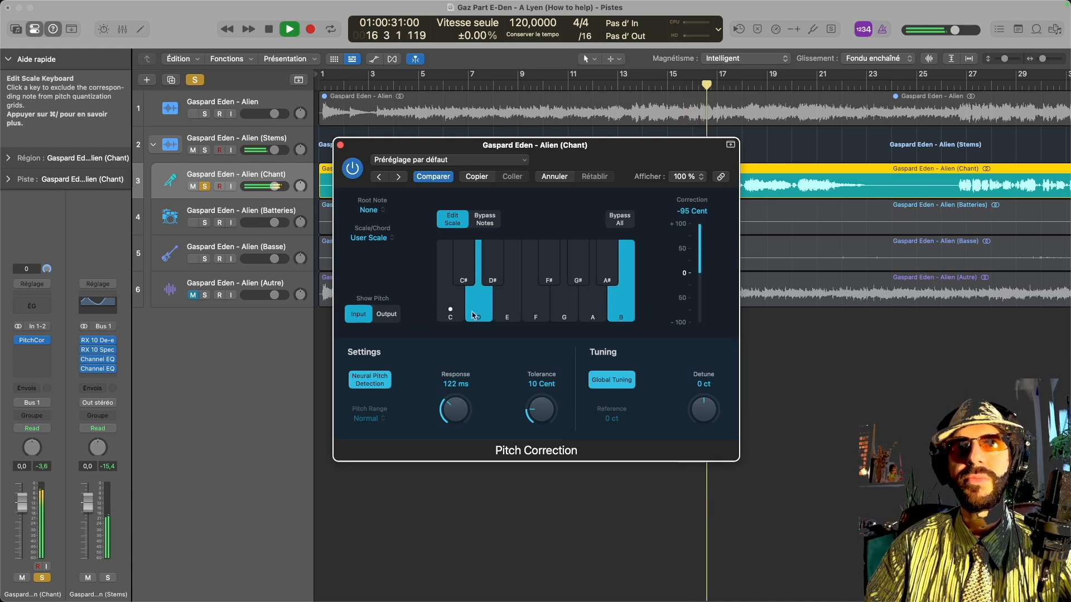
pyautogui.press('space')
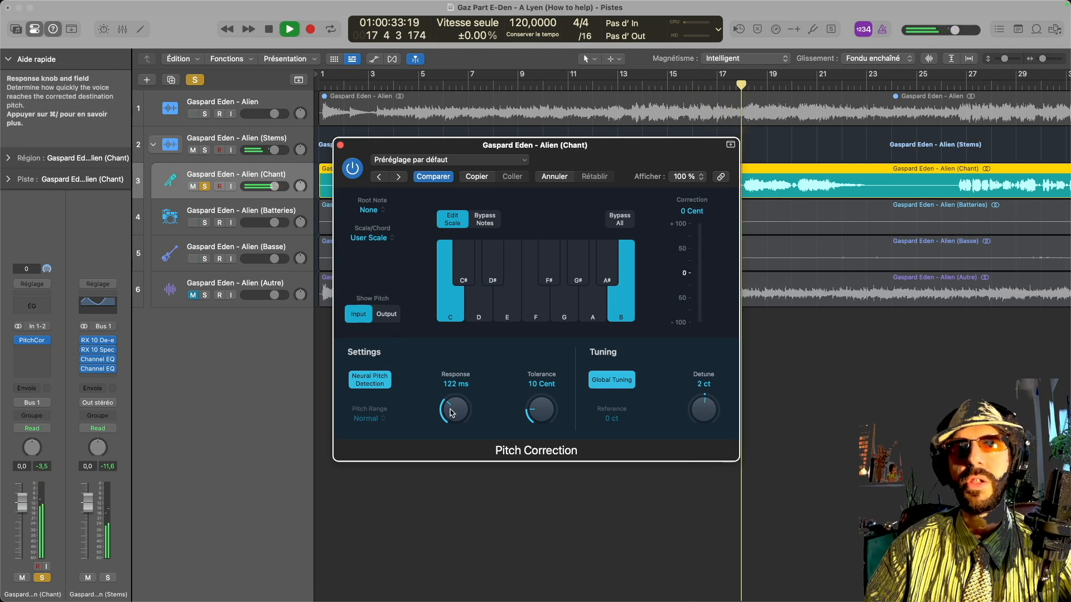
# Set Pitch Correction's Response to 0 ms and Tolerance to 0 cents, keep only C and F# in the scale, and close it.
pyautogui.moveTo(454, 409); pyautogui.dragTo(454, 408)
pyautogui.moveTo(540, 410); pyautogui.dragTo(539, 430)
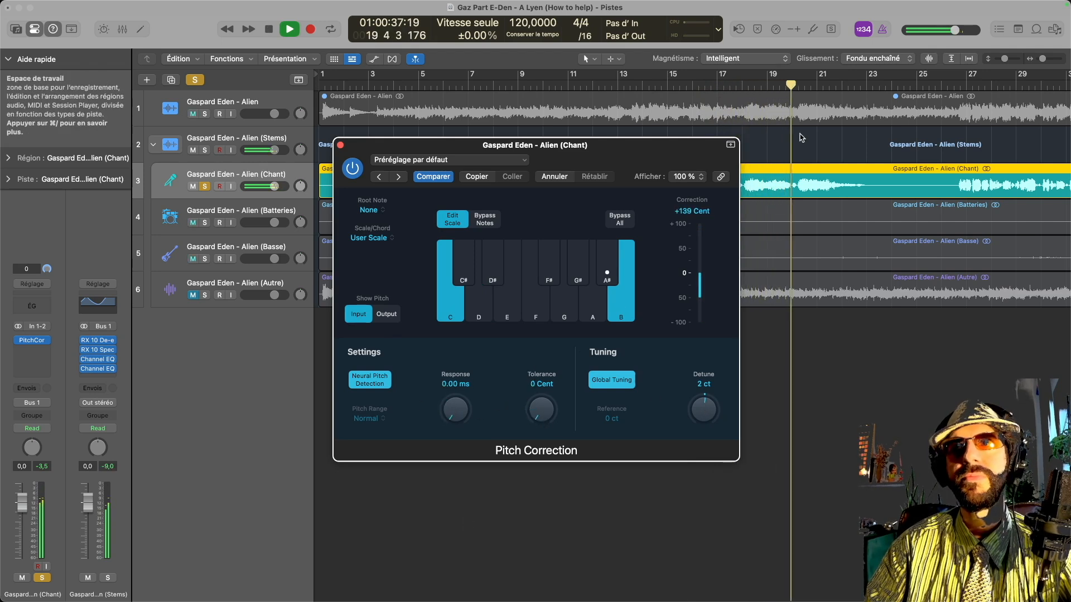
pyautogui.click(468, 266)
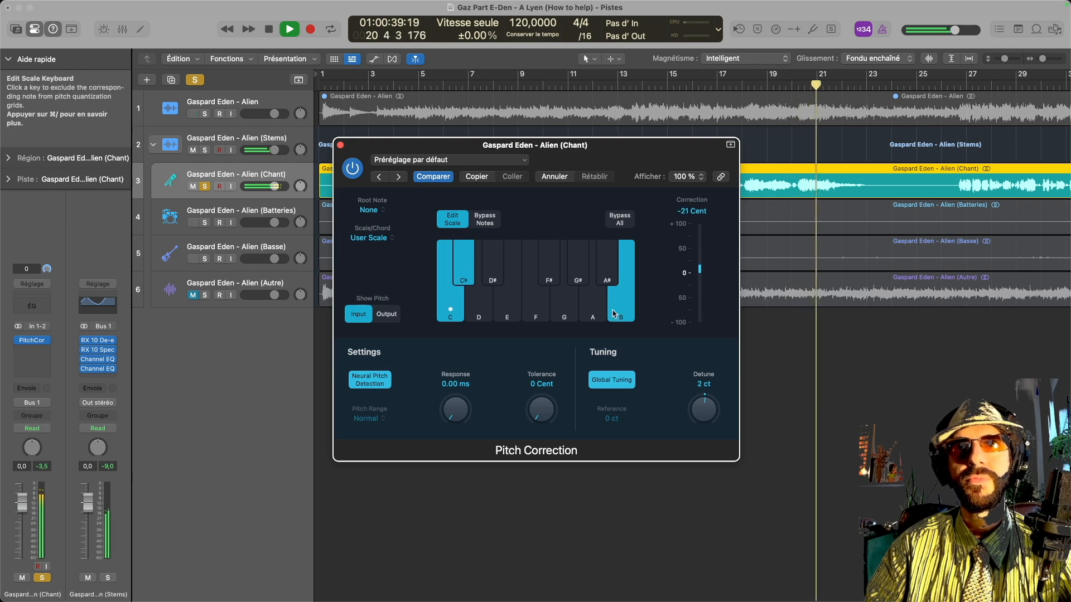
pyautogui.click(466, 279)
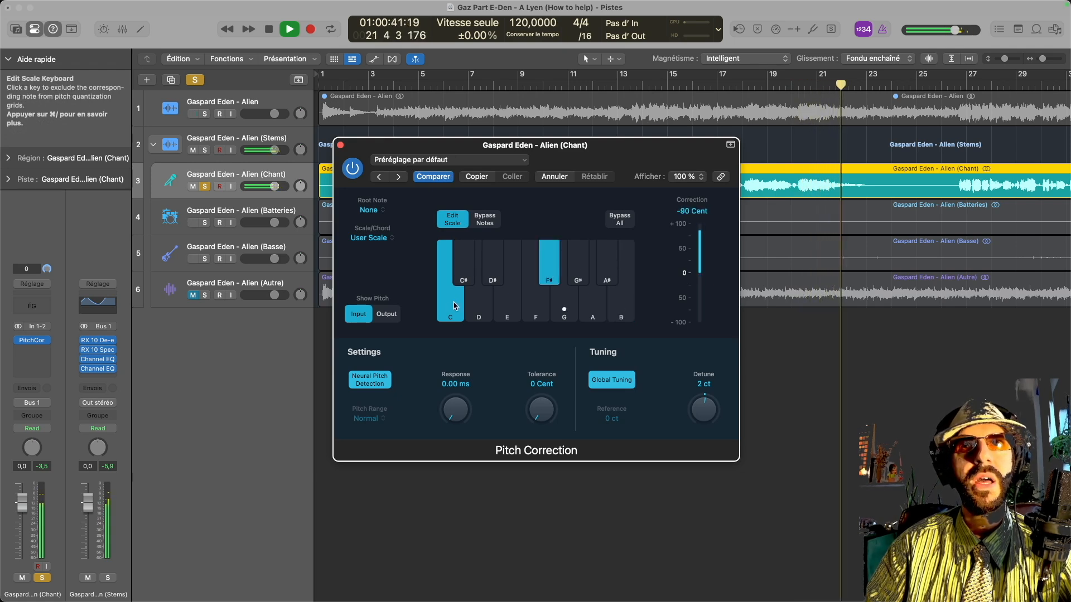
pyautogui.click(340, 145)
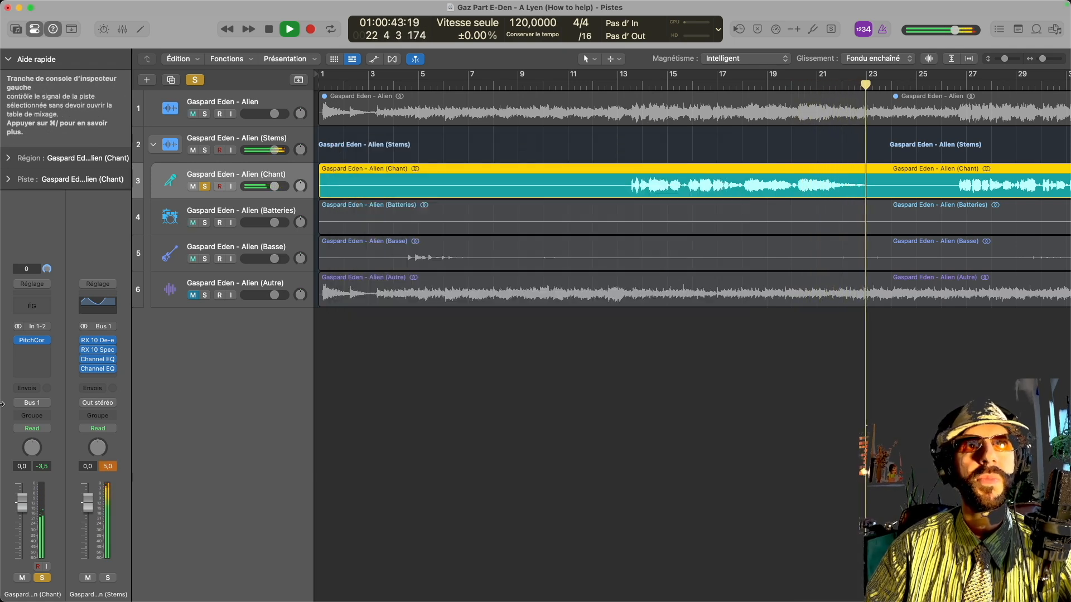
# Insert FabFilter Pro-Q 3 after Pitch Correction on the Chant stem and play the vocal from about bar 14.
pyautogui.press('space')
pyautogui.click(34, 352)
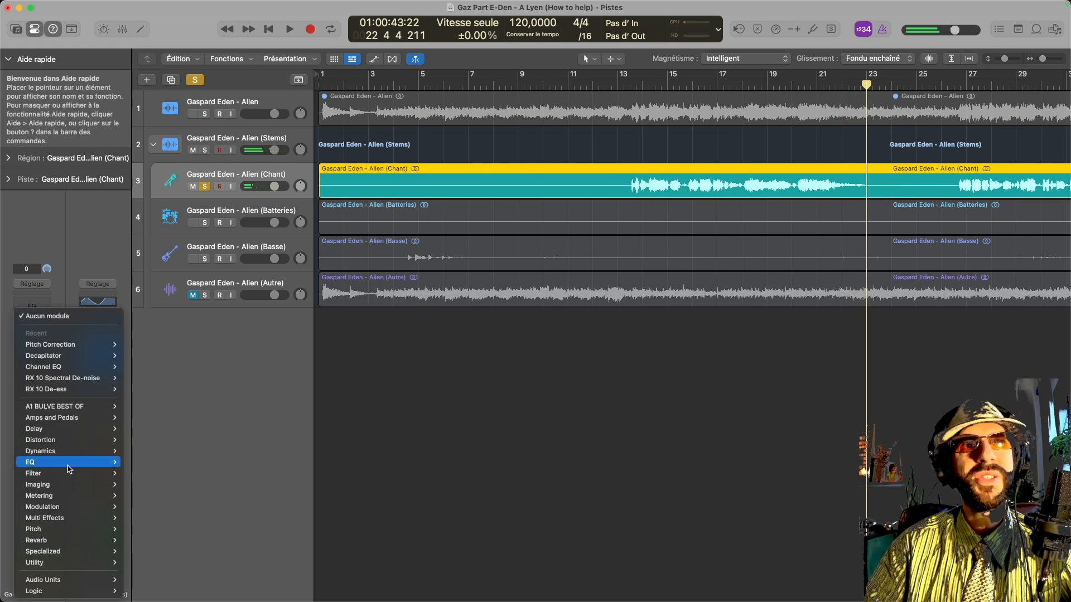
pyautogui.moveTo(70, 464)
pyautogui.moveTo(66, 407)
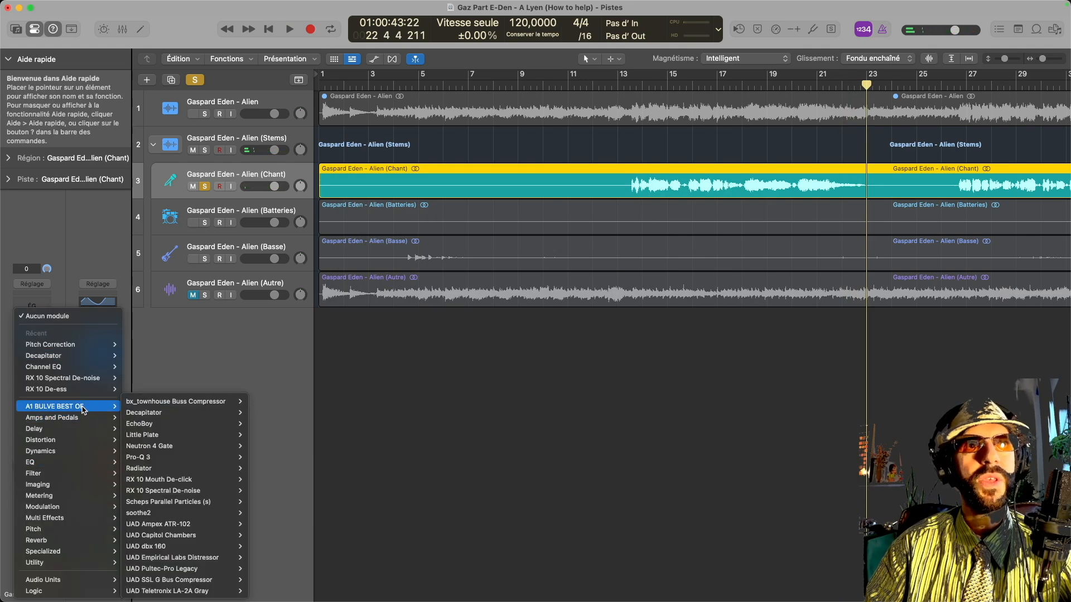
pyautogui.click(272, 461)
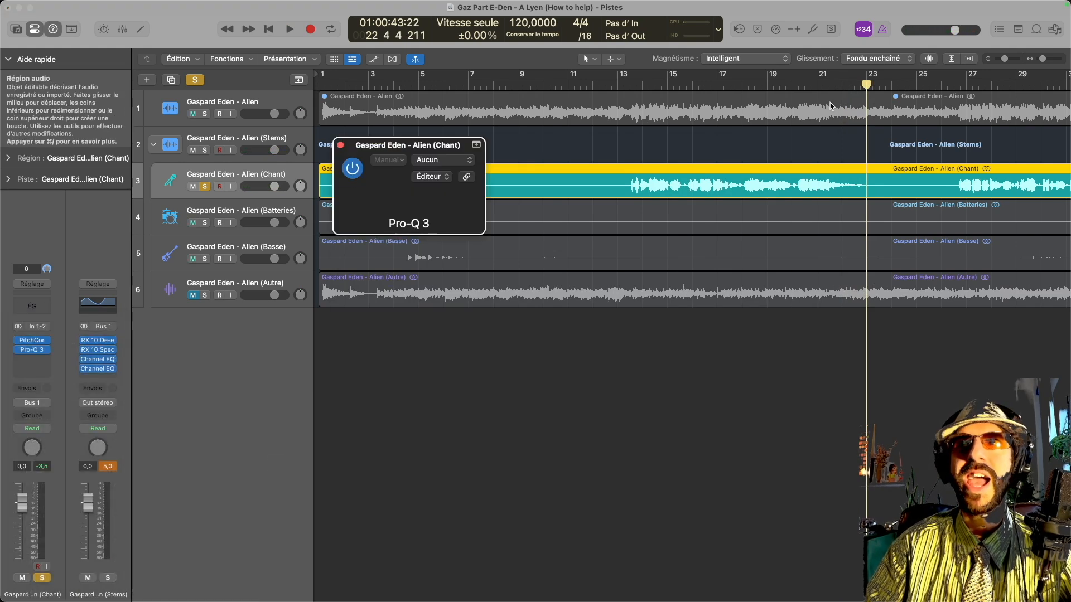
pyautogui.click(643, 84)
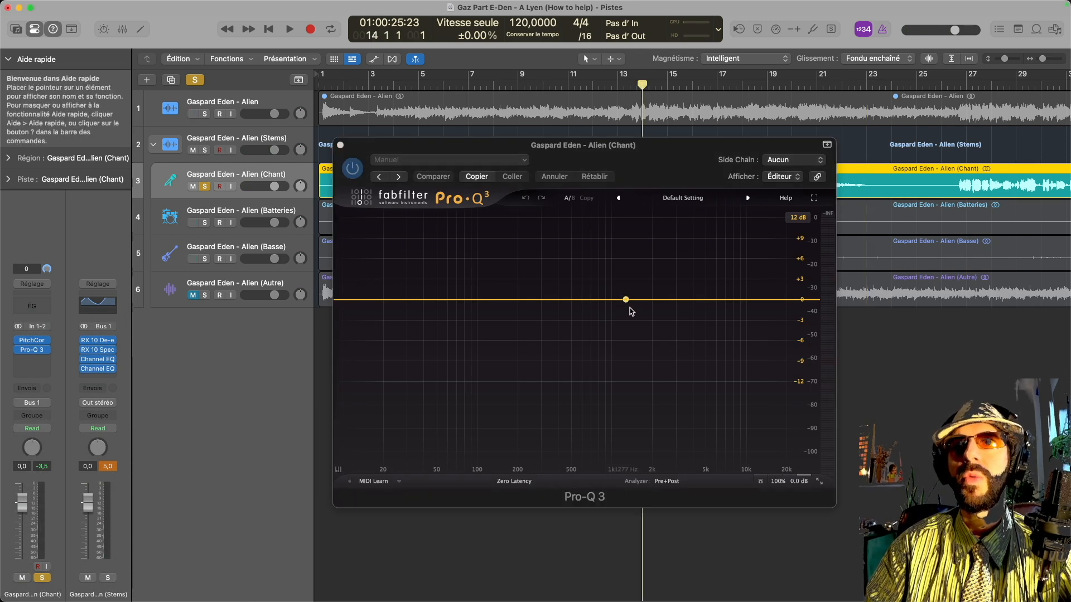
pyautogui.press('space')
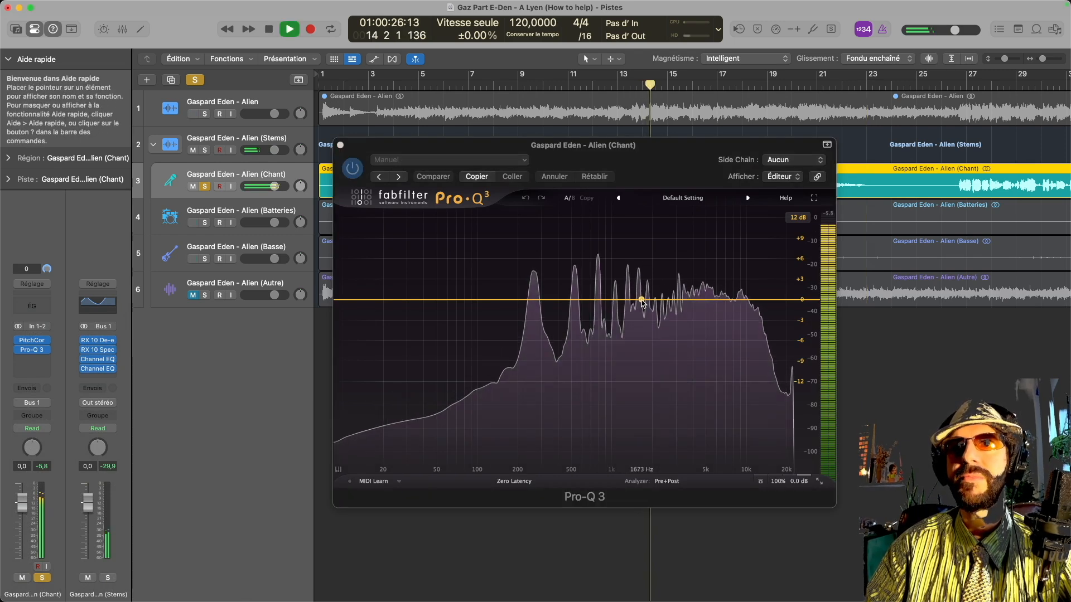
# Add a narrow bell band at about 5948 Hz with +5.15 dB gain and Q 13.43, and make it dynamic.
pyautogui.moveTo(631, 300); pyautogui.dragTo(716, 267)
pyautogui.scroll(10, 695, 255)
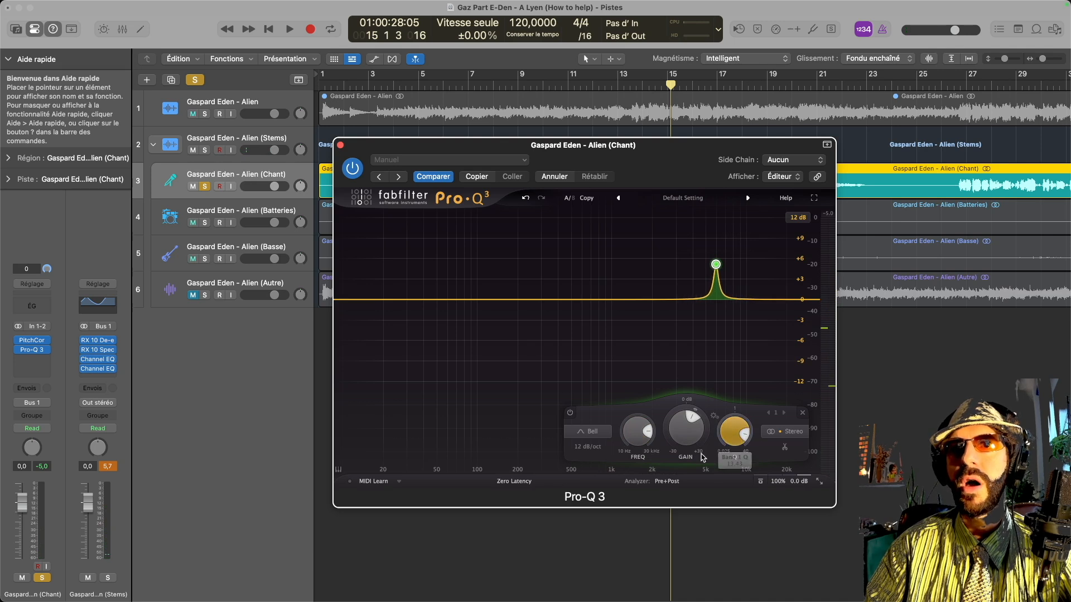
pyautogui.rightClick(717, 265)
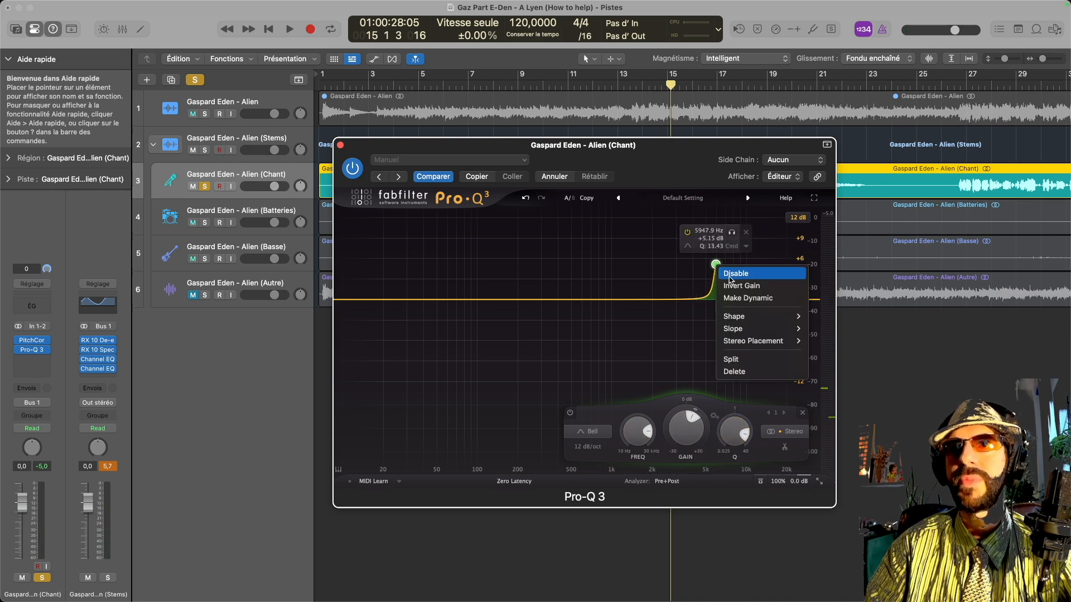
pyautogui.click(735, 299)
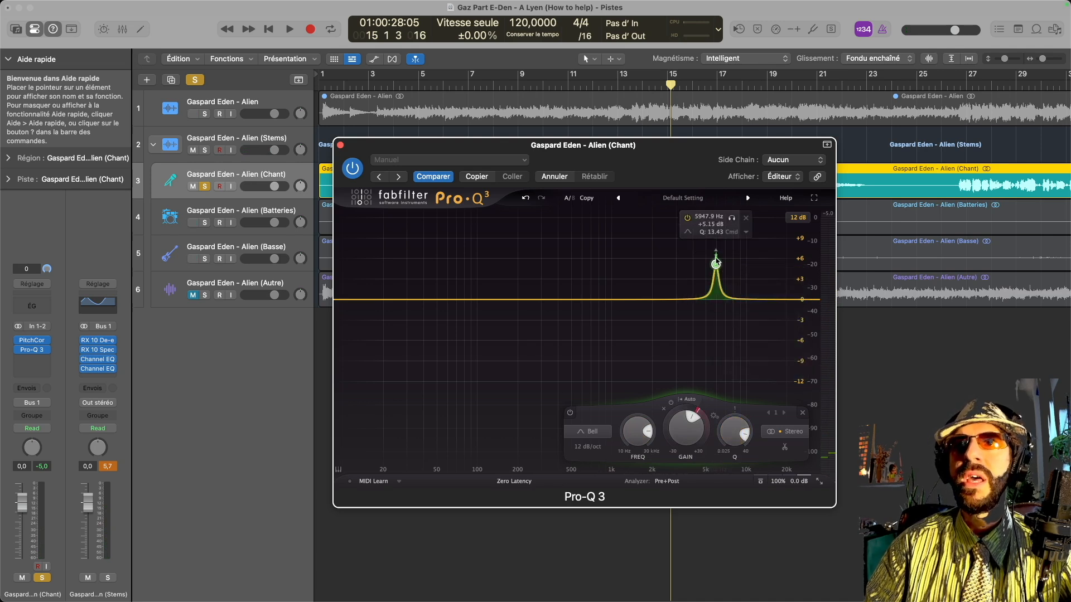
# Extend the bell band's dynamic range far upward, play the vocal through it, and close Pro-Q 3.
pyautogui.moveTo(716, 255); pyautogui.dragTo(717, 216)
pyautogui.press('space')
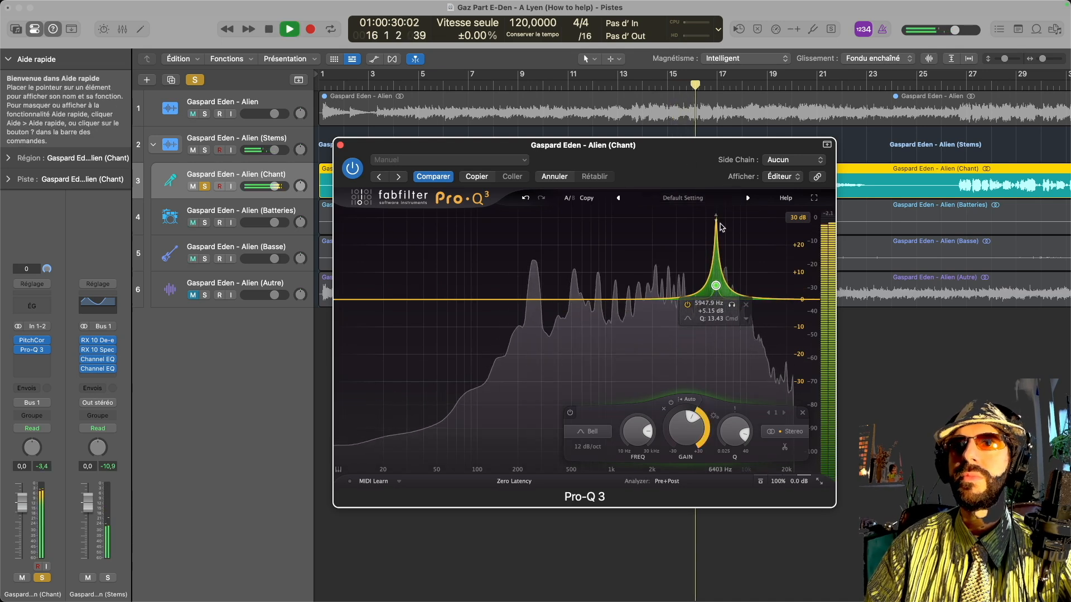
pyautogui.click(340, 145)
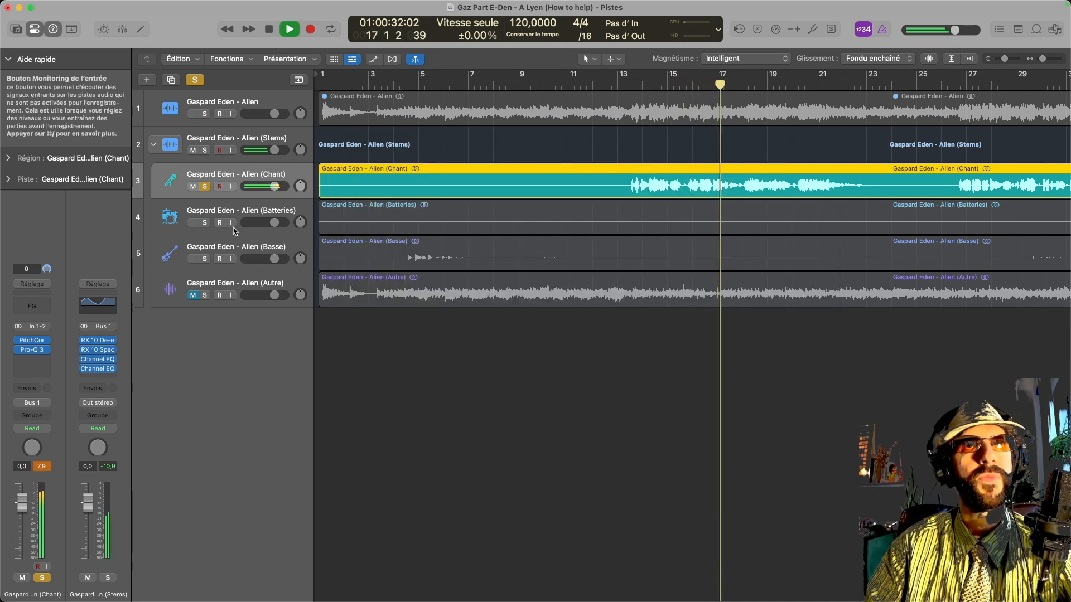
# Stop playback, clear the Chant solo, and trim the silent start of the Batteries region up to the first drum hits near bar 34.
pyautogui.press('space')
pyautogui.press('s')
pyautogui.click(266, 212)
pyautogui.scroll(-4, 624, 256)
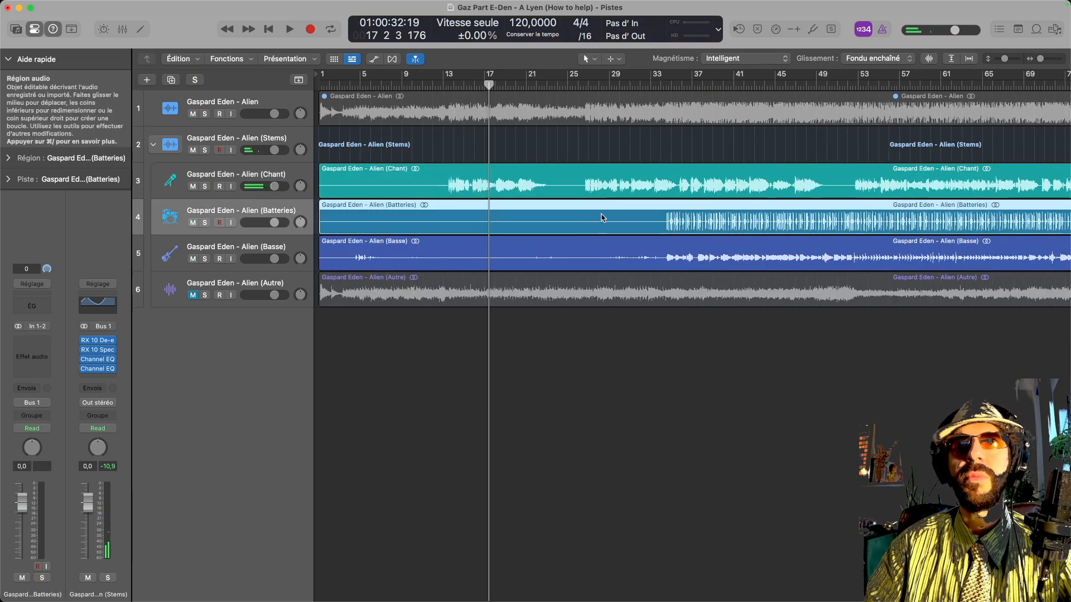
pyautogui.click(347, 229)
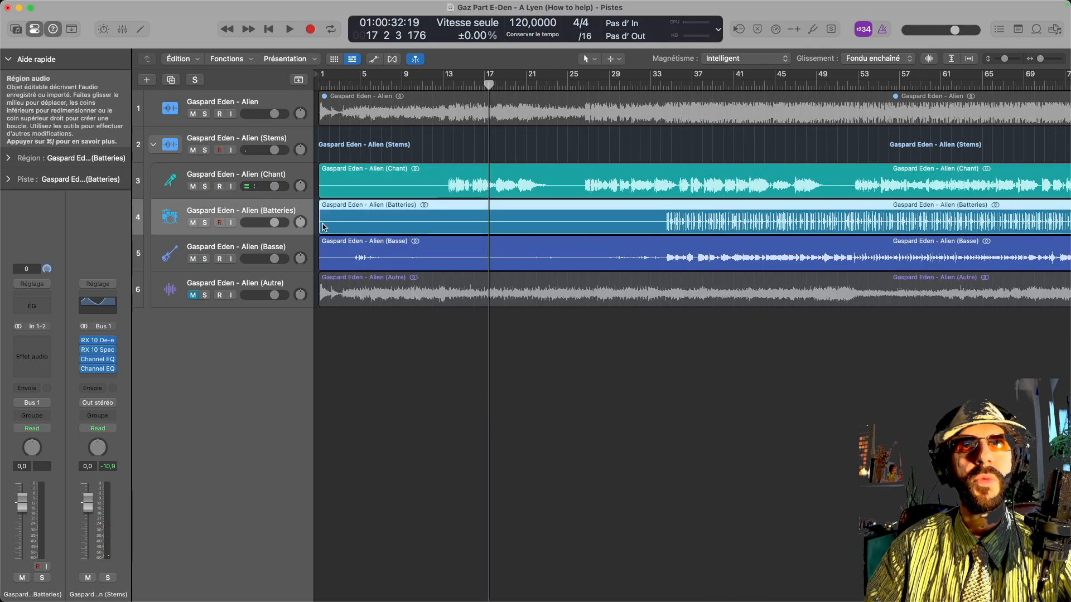
pyautogui.moveTo(320, 225); pyautogui.dragTo(661, 230)
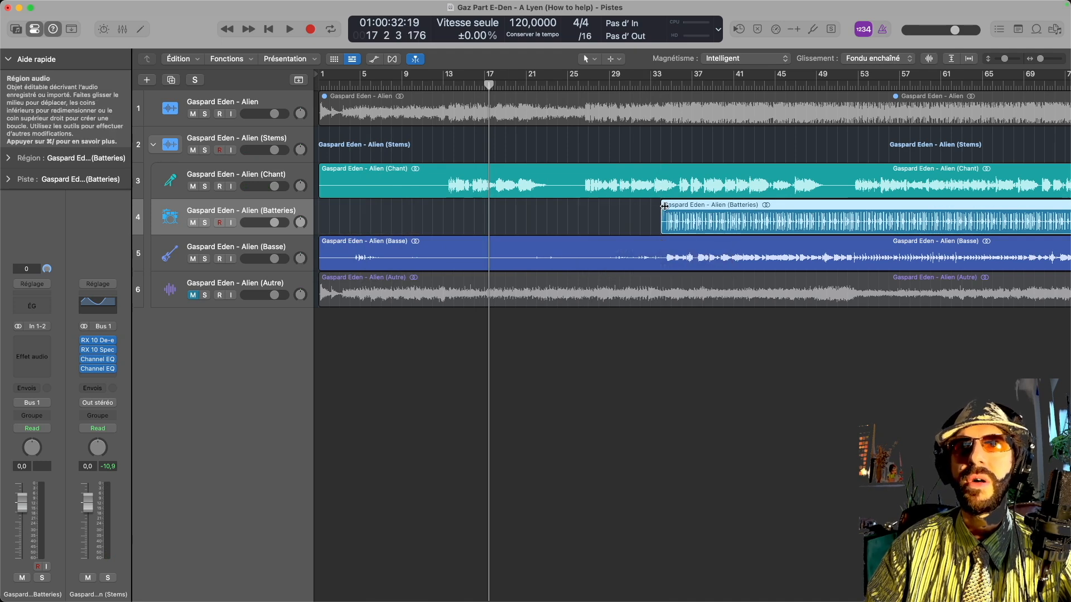
# Play the stems from about bar 34 and solo the Batteries stem.
pyautogui.click(669, 85)
pyautogui.press('space')
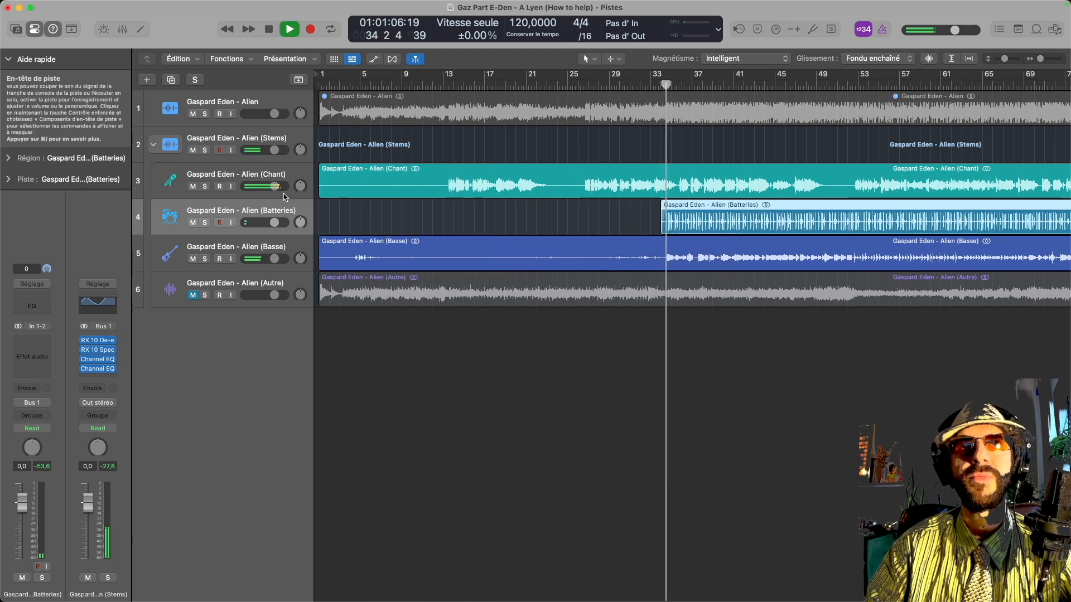
pyautogui.click(204, 223)
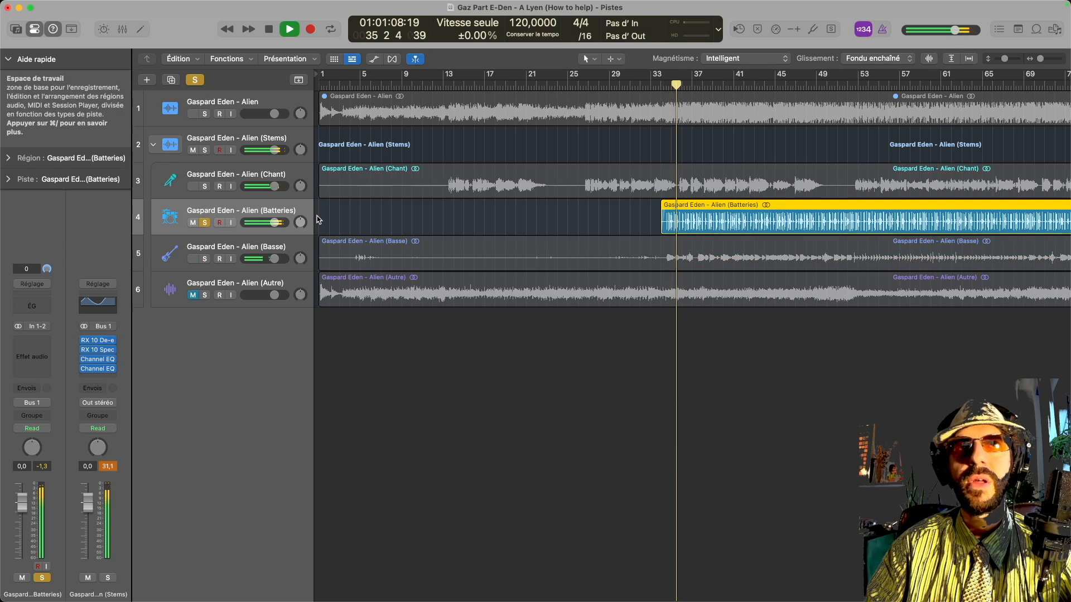
# Insert SubBass on the Batteries stem, set its Freq. Mix to 16, and play the drums through it.
pyautogui.click(42, 342)
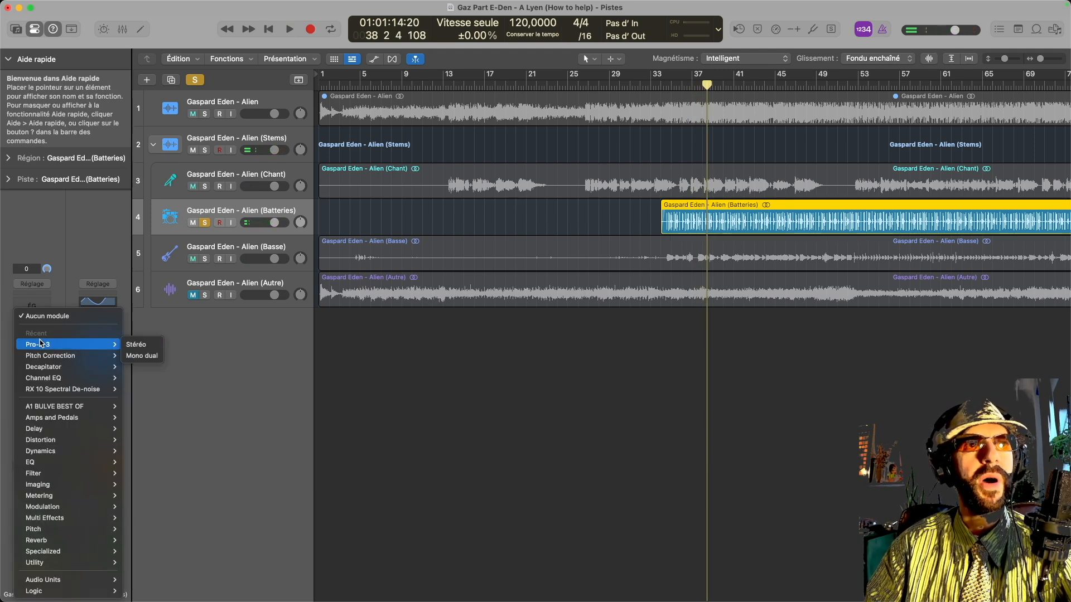
pyautogui.moveTo(67, 554)
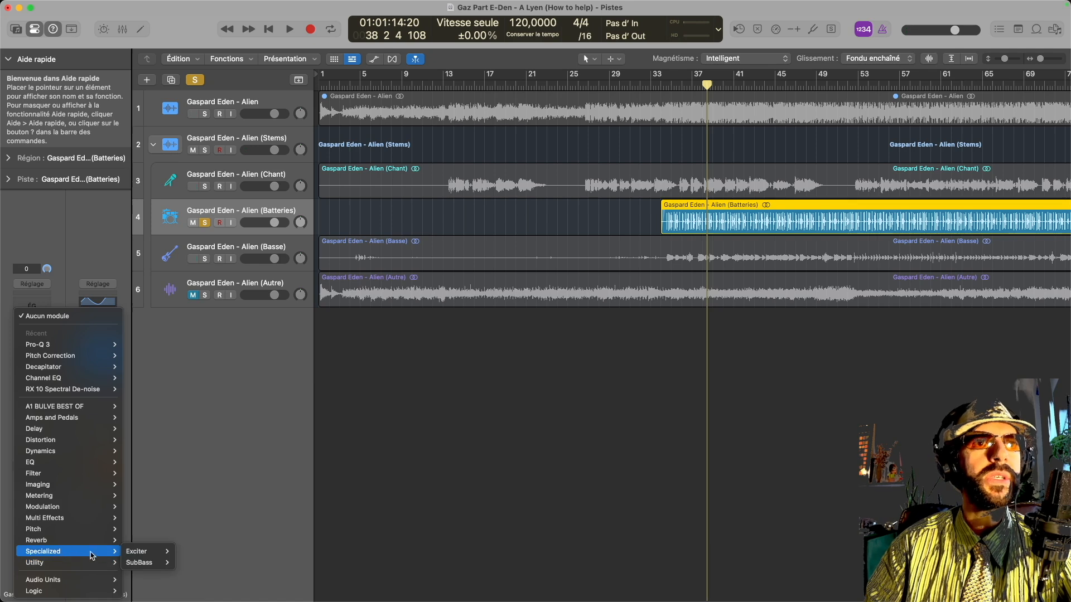
pyautogui.click(188, 562)
pyautogui.press('space')
pyautogui.moveTo(442, 335); pyautogui.dragTo(443, 328)
pyautogui.press('space')
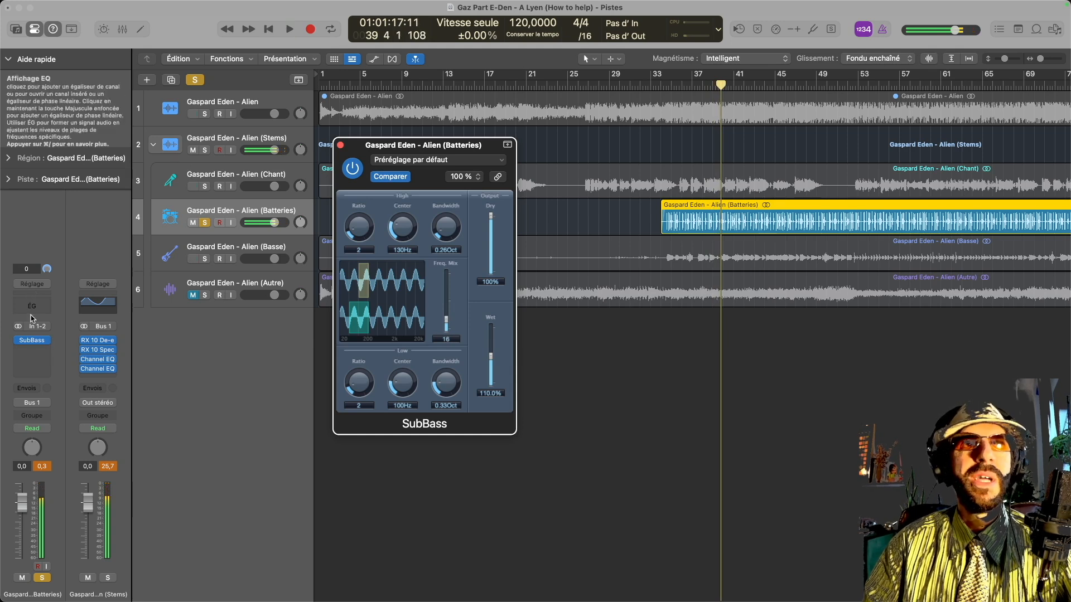
# Load the "Amazing! (Rebornntbff)" channel strip setting on the Batteries stem and open the first few of its Gain modules.
pyautogui.click(35, 284)
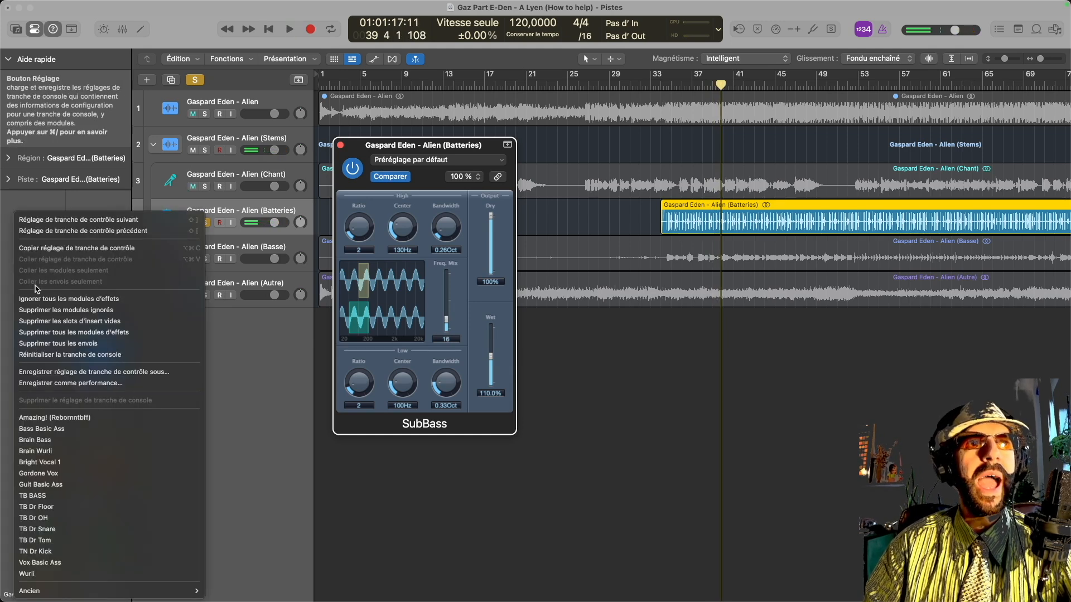
pyautogui.click(61, 420)
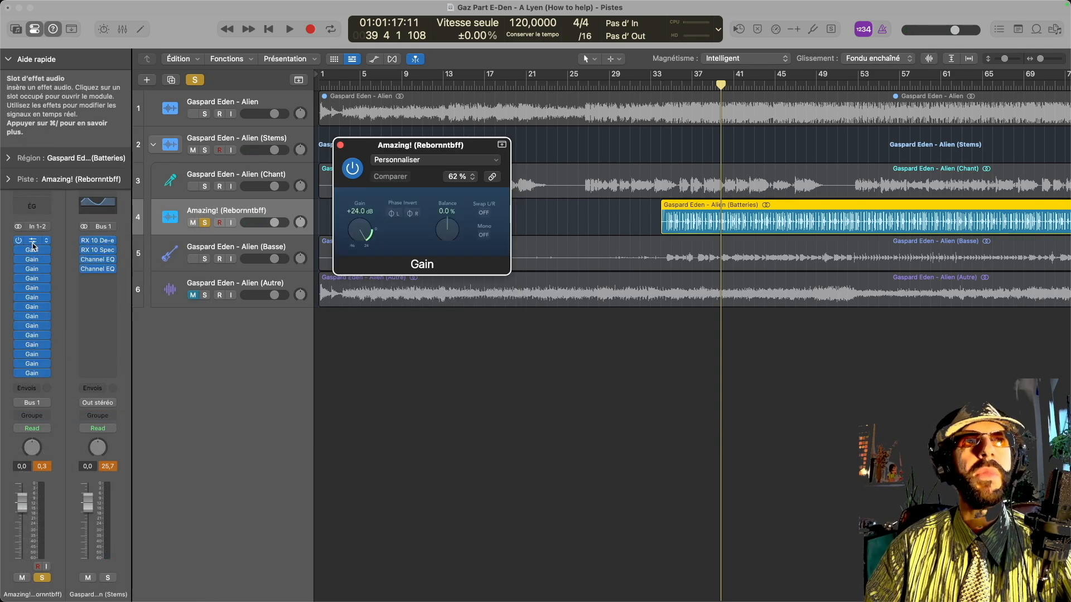
pyautogui.click(33, 242)
pyautogui.click(32, 242)
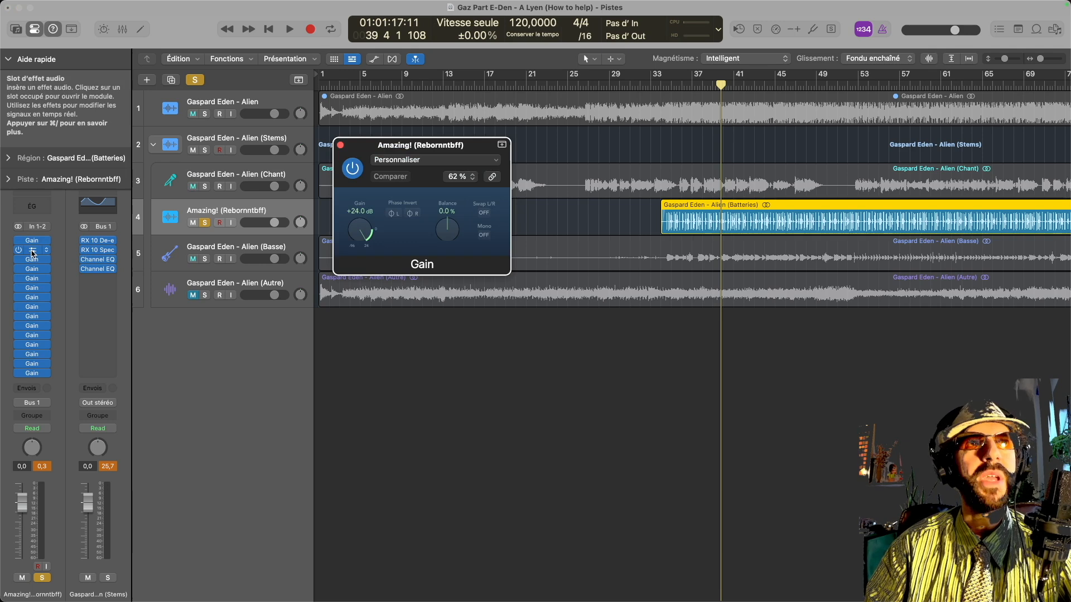
pyautogui.click(32, 251)
pyautogui.click(32, 260)
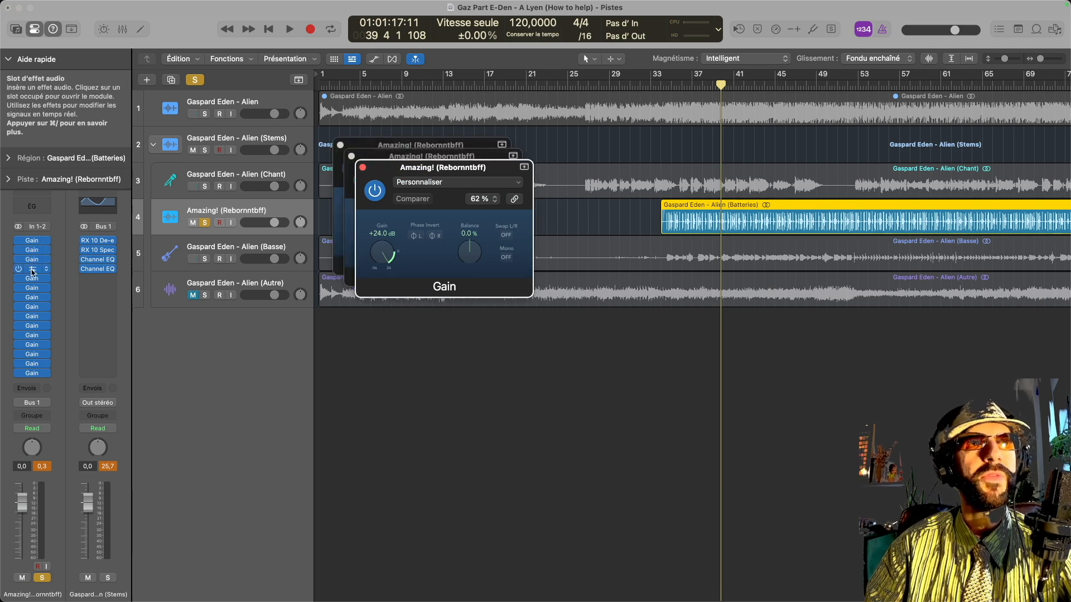
# Open the remaining Gain modules in the Batteries stem's effect chain, down to the last slot.
pyautogui.click(32, 270)
pyautogui.click(32, 280)
pyautogui.click(32, 289)
pyautogui.click(32, 307)
pyautogui.click(33, 307)
pyautogui.click(32, 316)
pyautogui.click(32, 325)
pyautogui.click(32, 335)
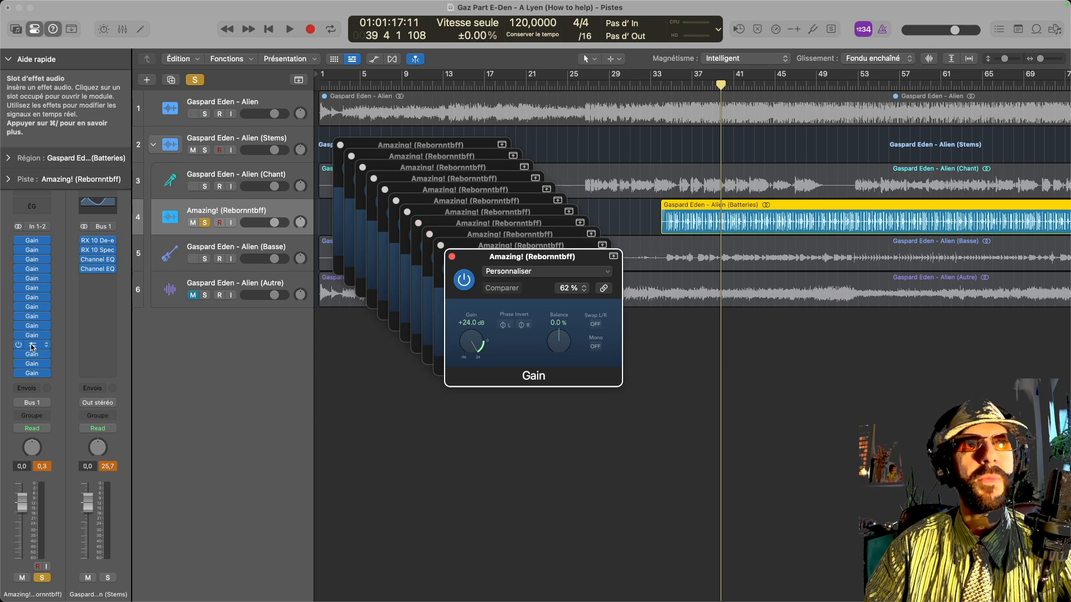
pyautogui.click(31, 345)
pyautogui.click(31, 355)
pyautogui.click(31, 364)
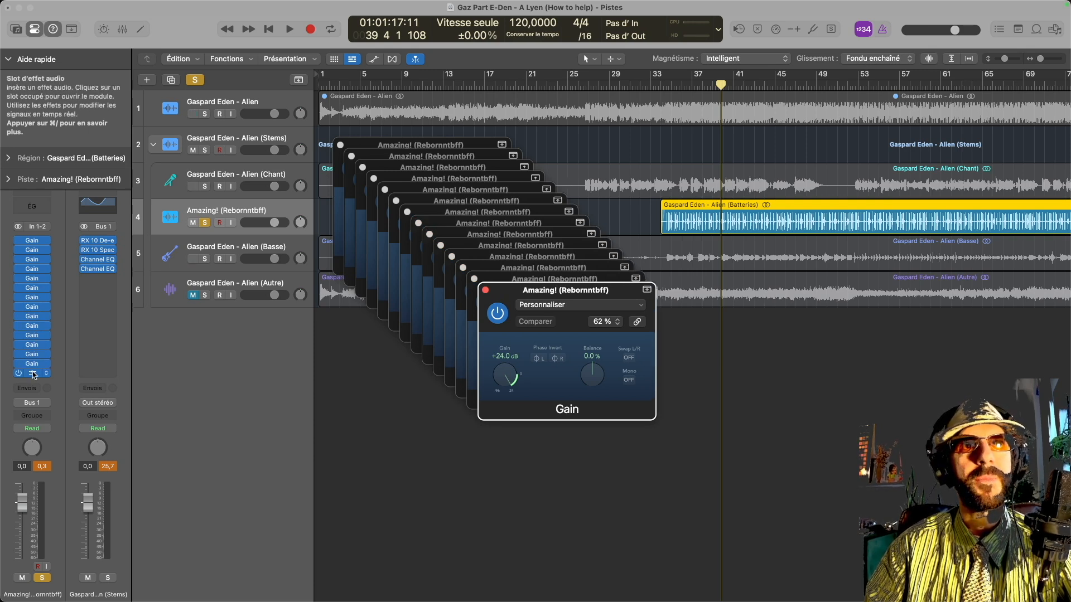
pyautogui.click(32, 373)
# Play the stems from about bar 34 with the Batteries solo cleared to hear the stacked gain in the mix.
pyautogui.click(659, 87)
pyautogui.press('space')
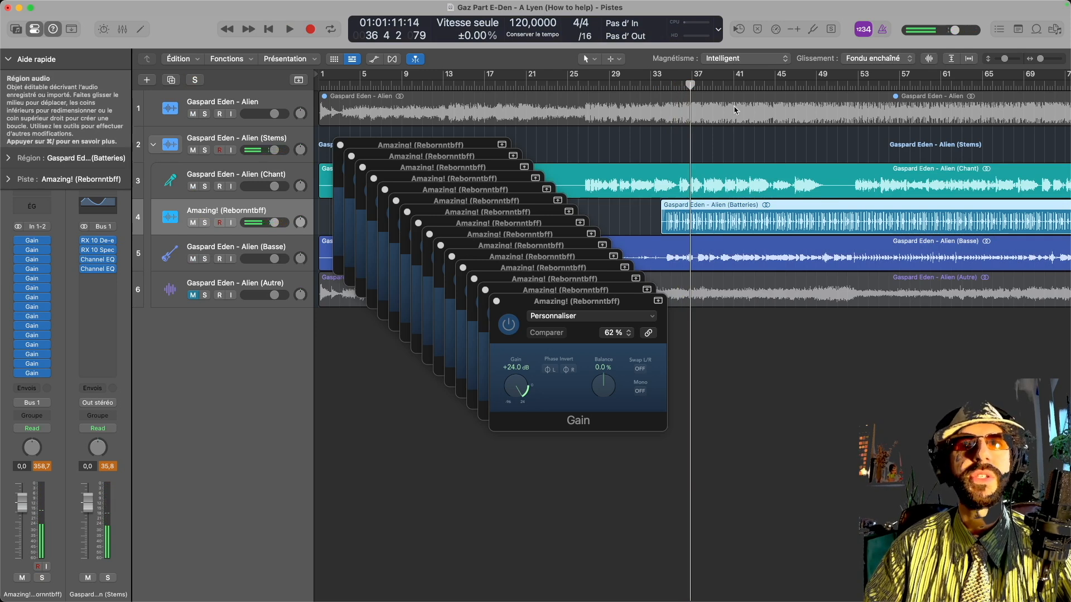
pyautogui.press('space')
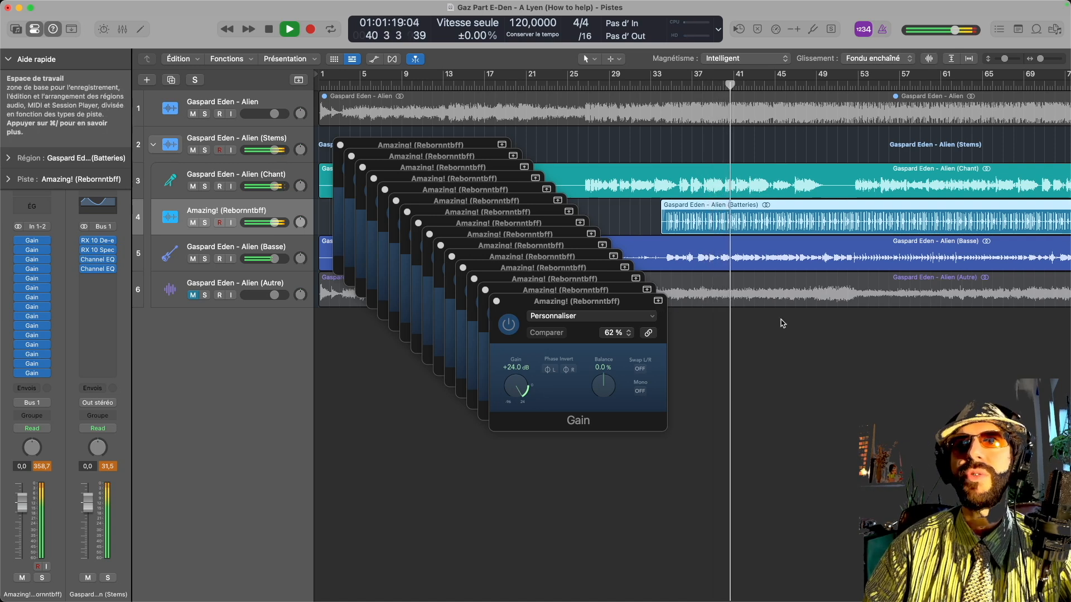
pyautogui.press('space')
# Select the Chant stem and route its output to Bus 27.
pyautogui.click(267, 179)
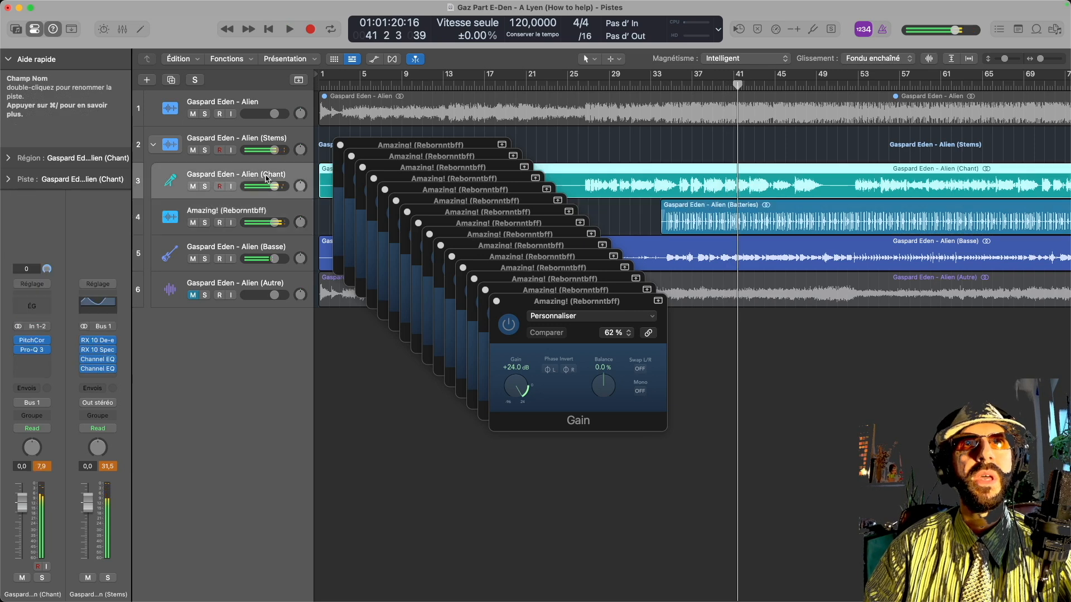
pyautogui.click(51, 369)
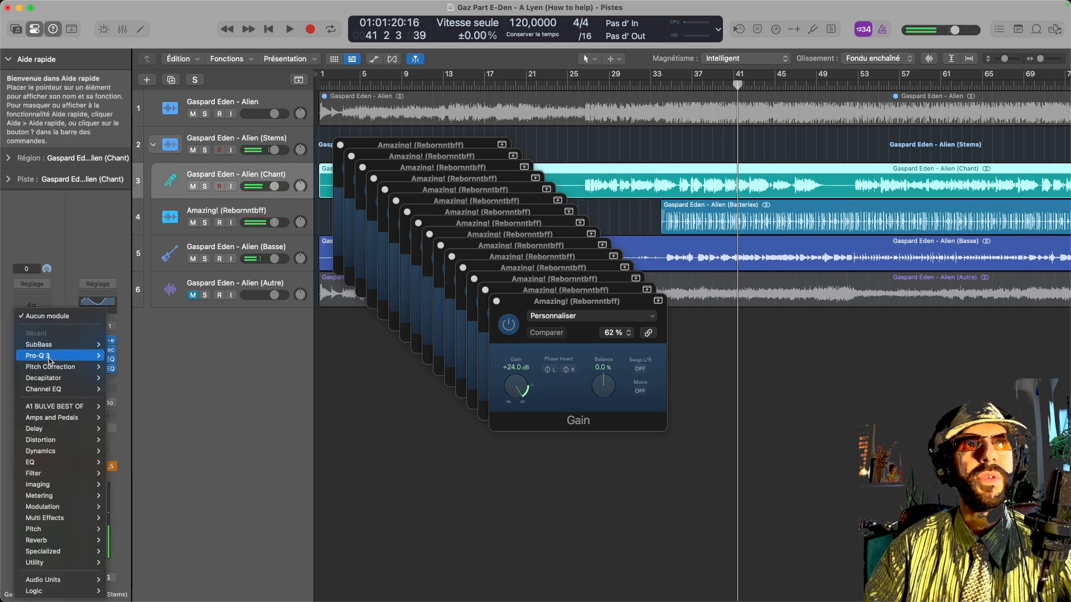
pyautogui.click(2, 398)
pyautogui.click(36, 407)
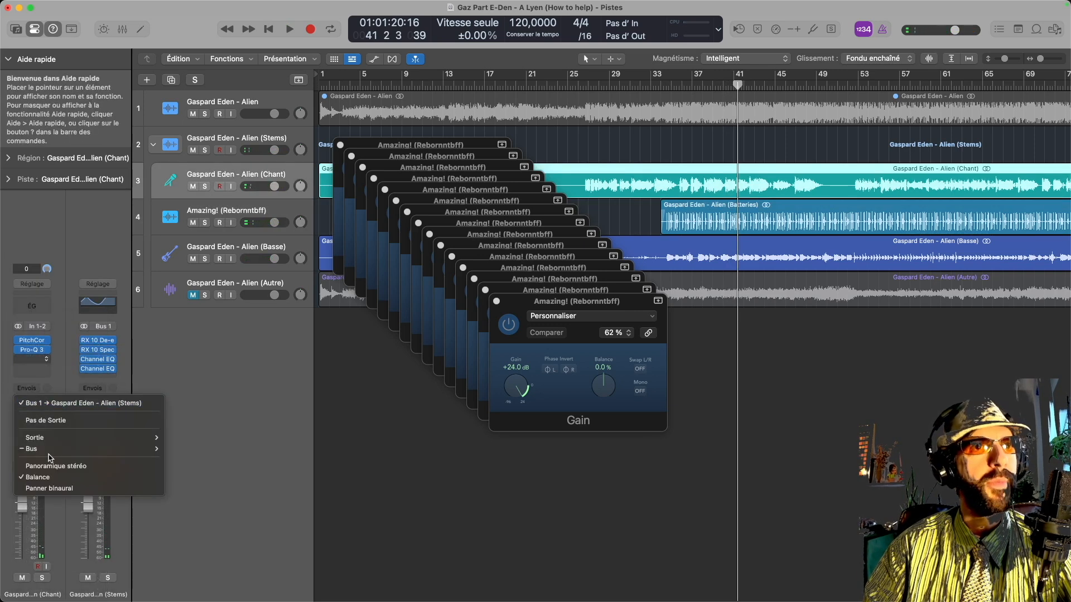
pyautogui.moveTo(49, 449)
pyautogui.click(173, 452)
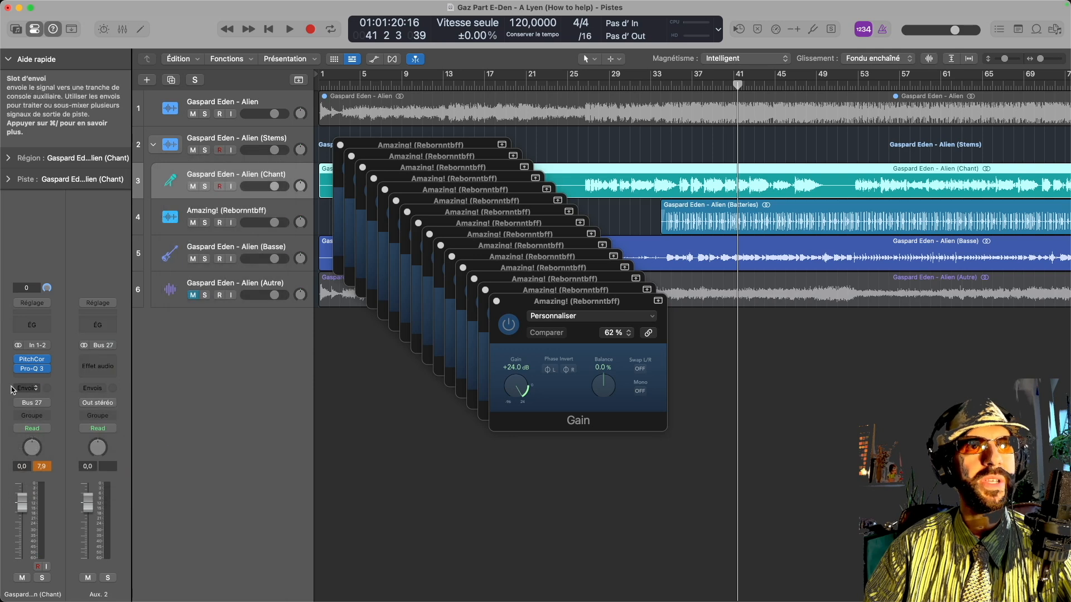
pyautogui.click(98, 303)
pyautogui.press('Escape')
# Show the mixer and close all the open Gain module windows.
pyautogui.press('x')
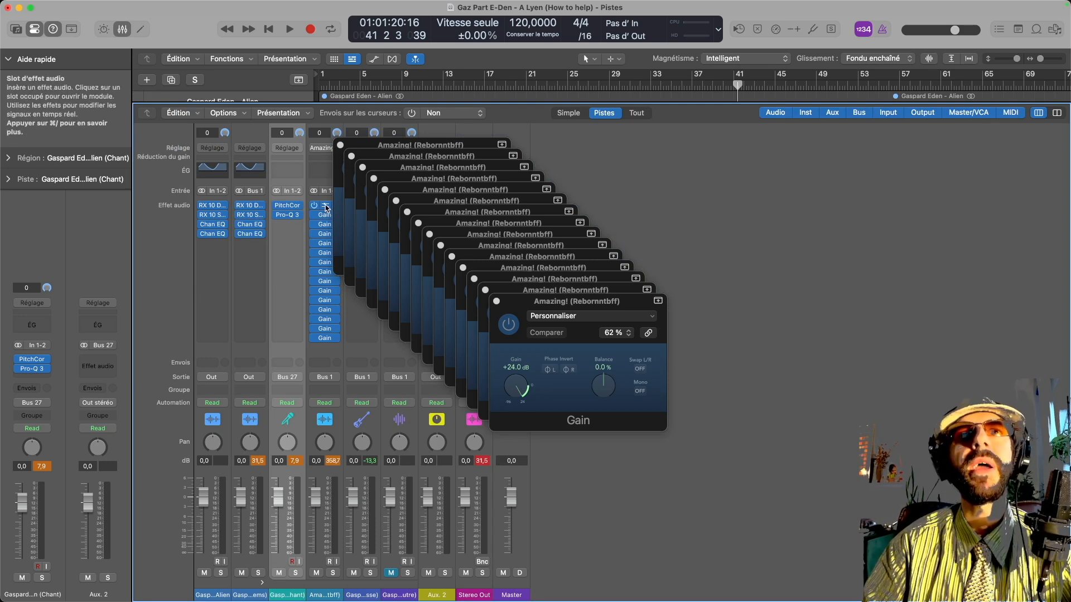
pyautogui.click(339, 145)
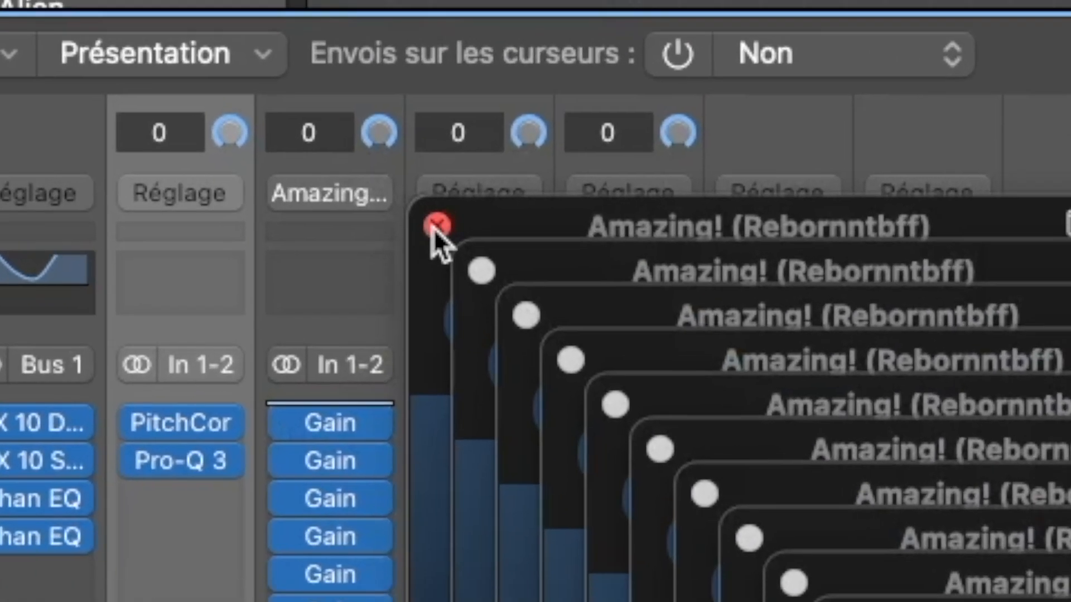
pyautogui.click(351, 156)
pyautogui.click(369, 174)
pyautogui.click(103, 54)
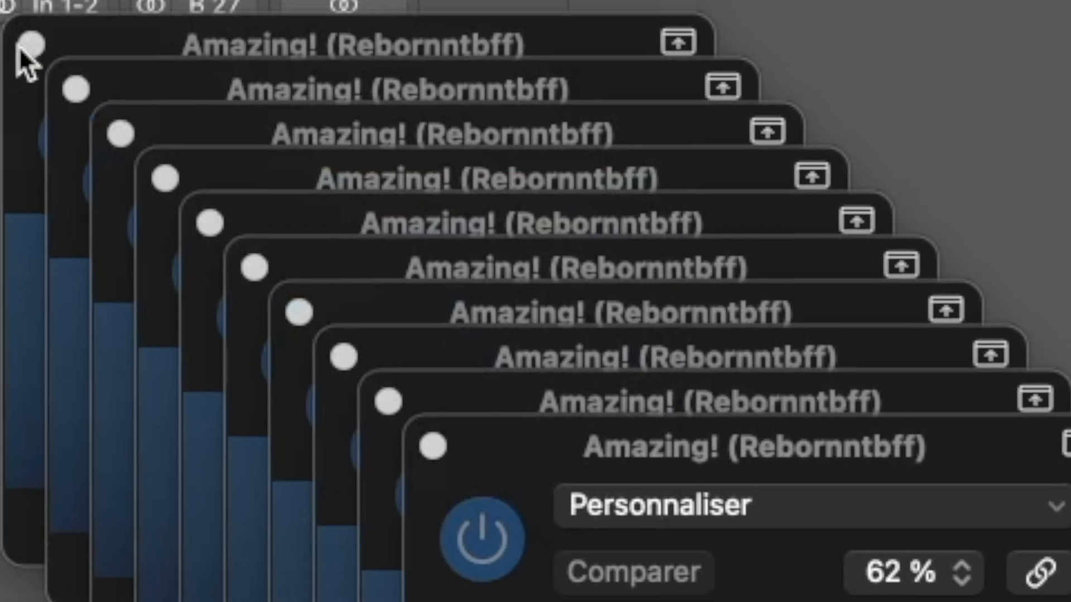
pyautogui.click(57, 80)
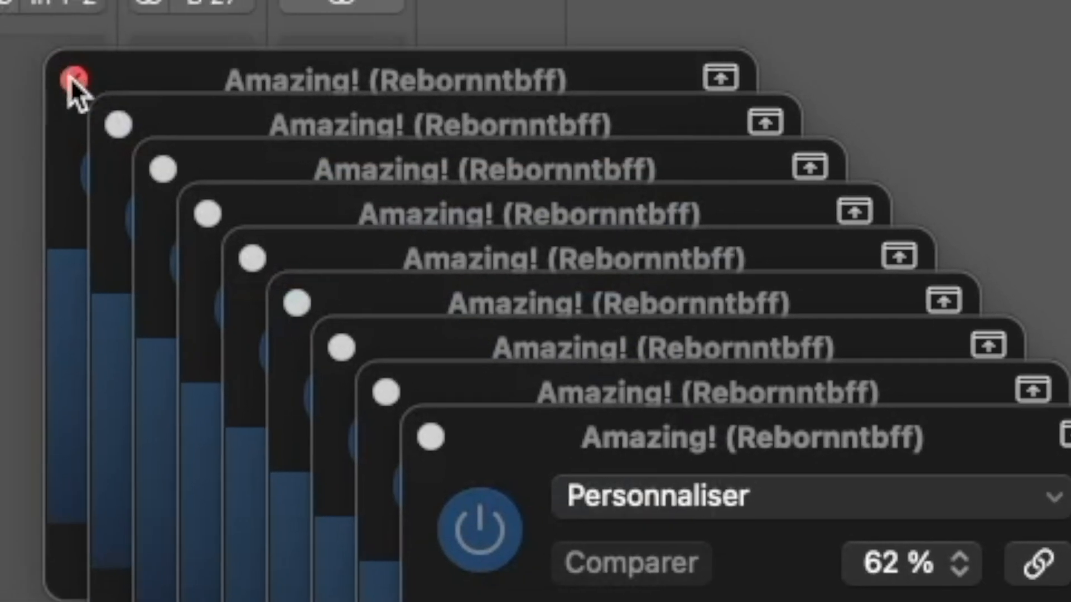
pyautogui.click(102, 124)
pyautogui.click(114, 105)
pyautogui.click(158, 150)
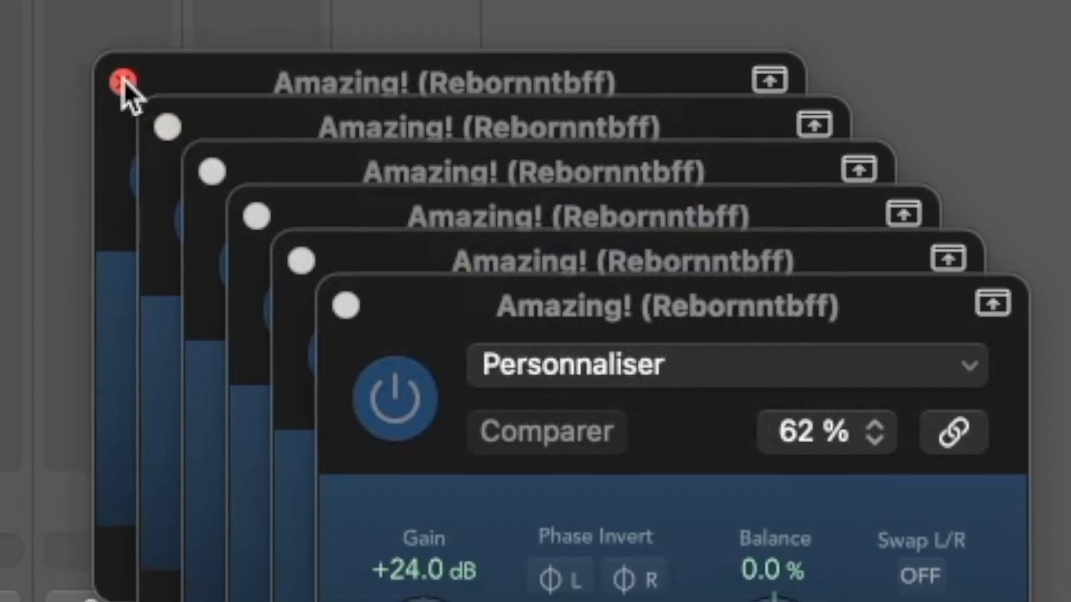
pyautogui.click(123, 83)
pyautogui.click(167, 127)
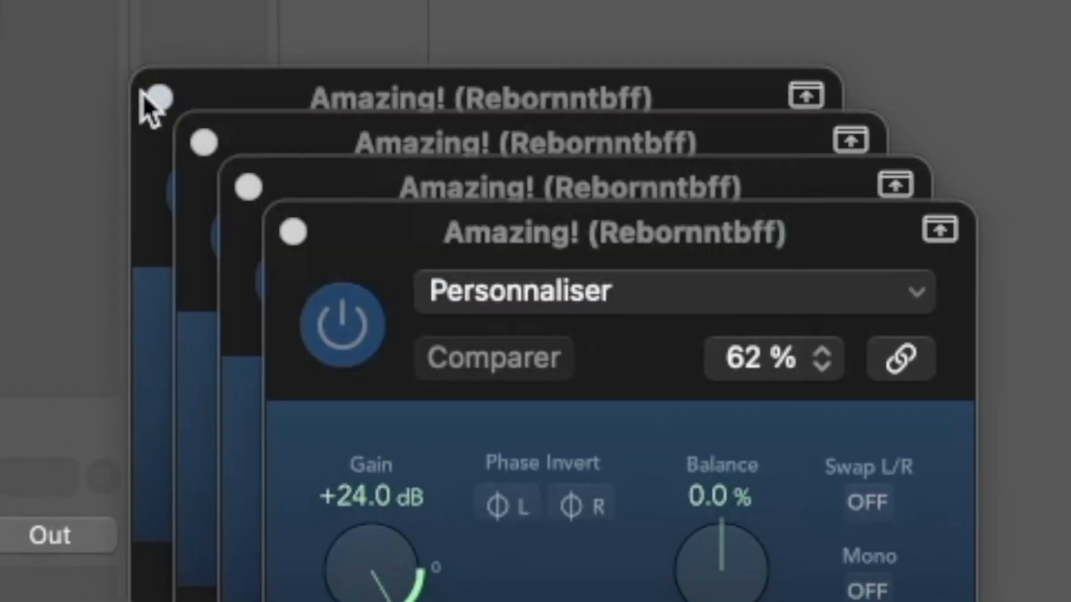
pyautogui.click(212, 172)
pyautogui.click(154, 71)
pyautogui.click(197, 116)
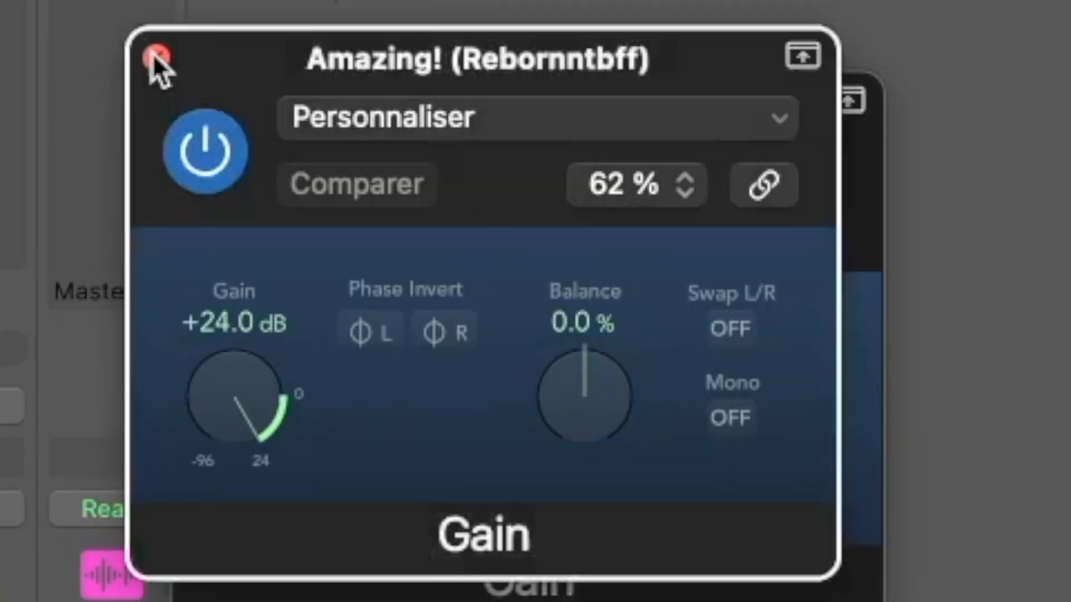
pyautogui.click(242, 161)
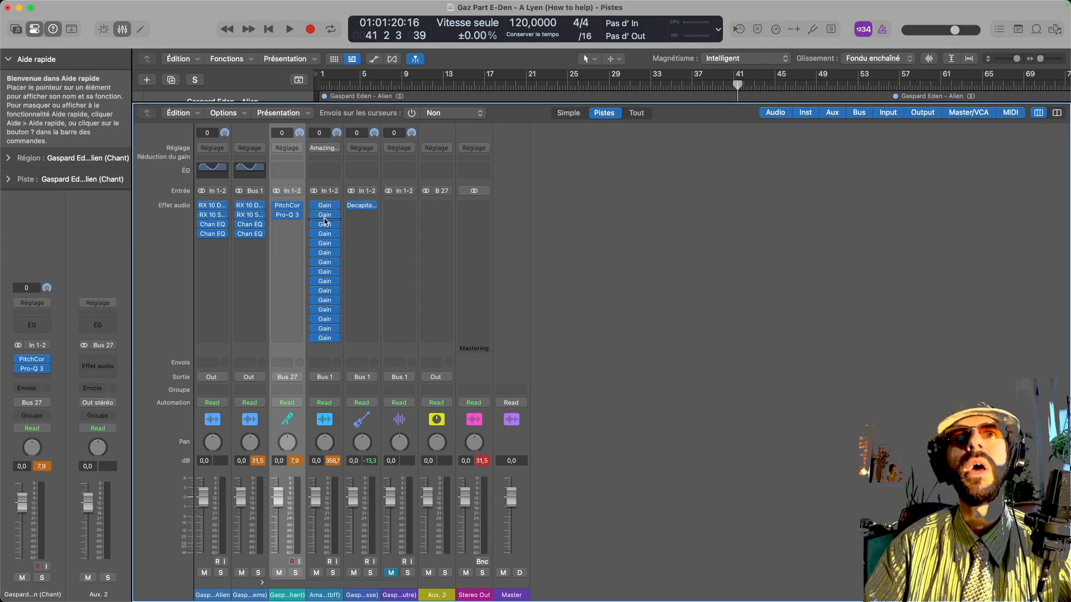
# Rename the Aux. 2 channel as "Peenis".
pyautogui.click(437, 544)
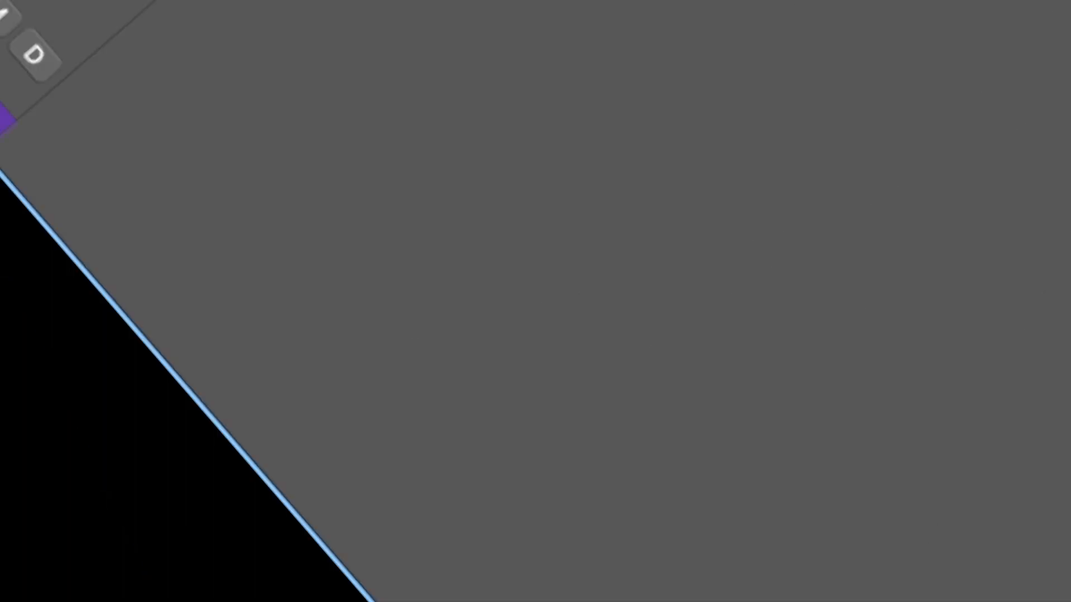
pyautogui.doubleClick(462, 526)
pyautogui.write('Peenis')
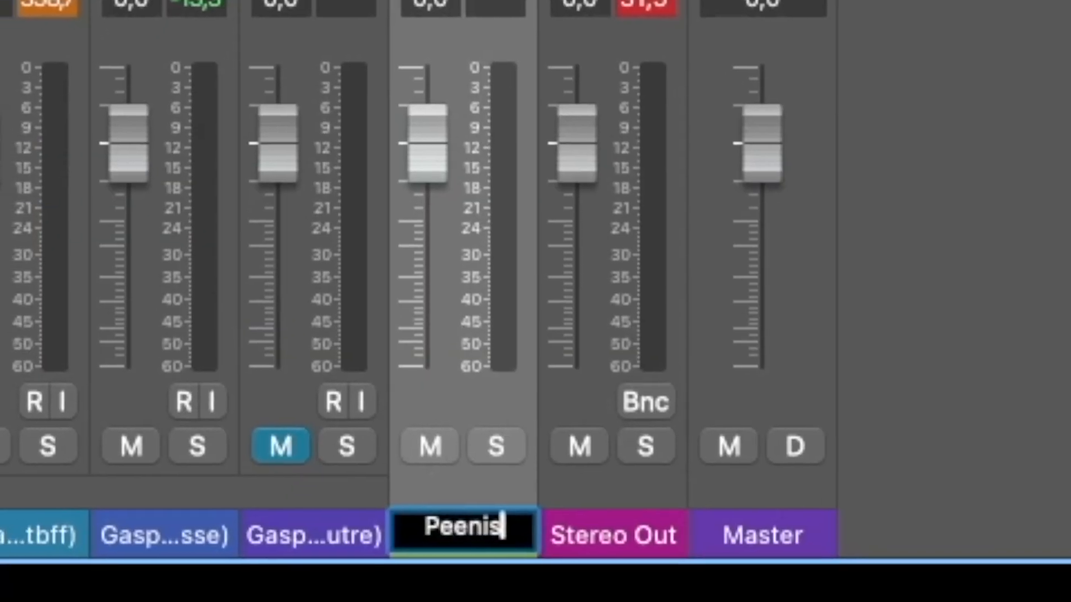
pyautogui.press('Return')
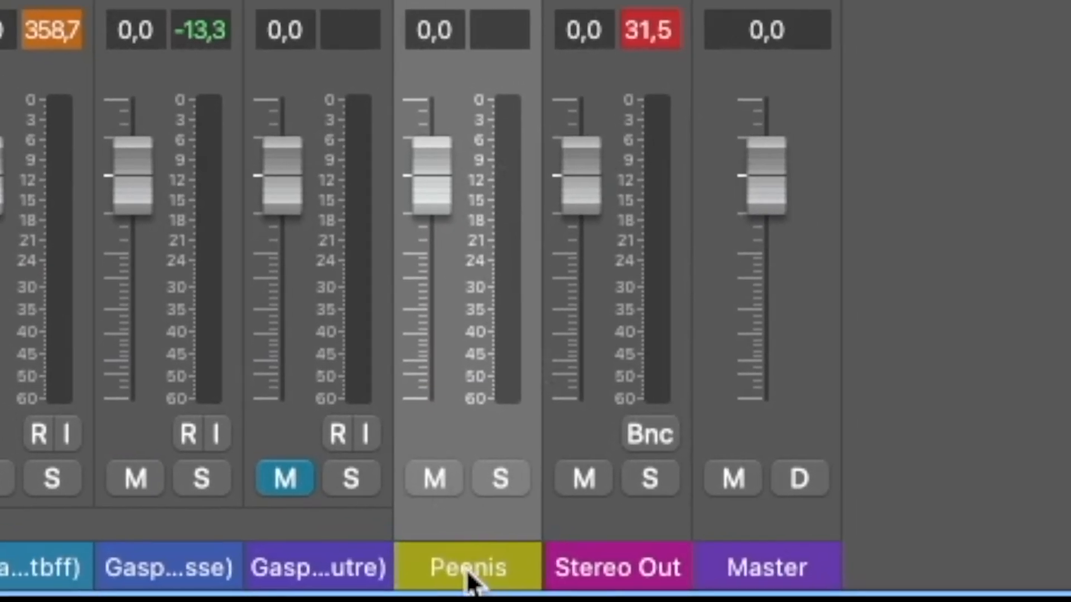
# Rename the auxiliary channel as "Peenoyce".
pyautogui.doubleClick(404, 569)
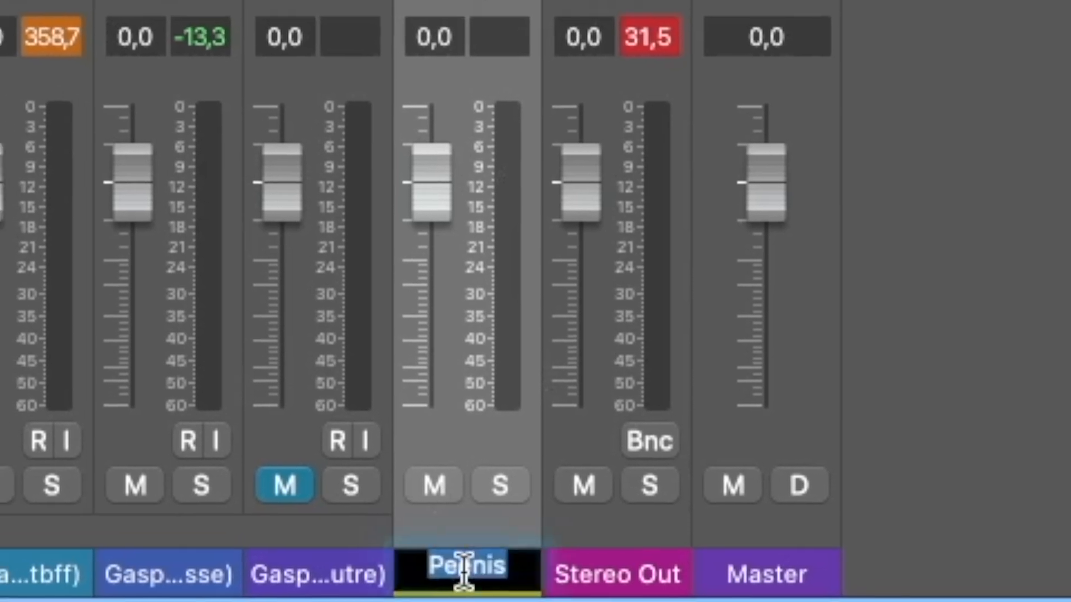
pyautogui.write('Peenoyce')
pyautogui.press('Return')
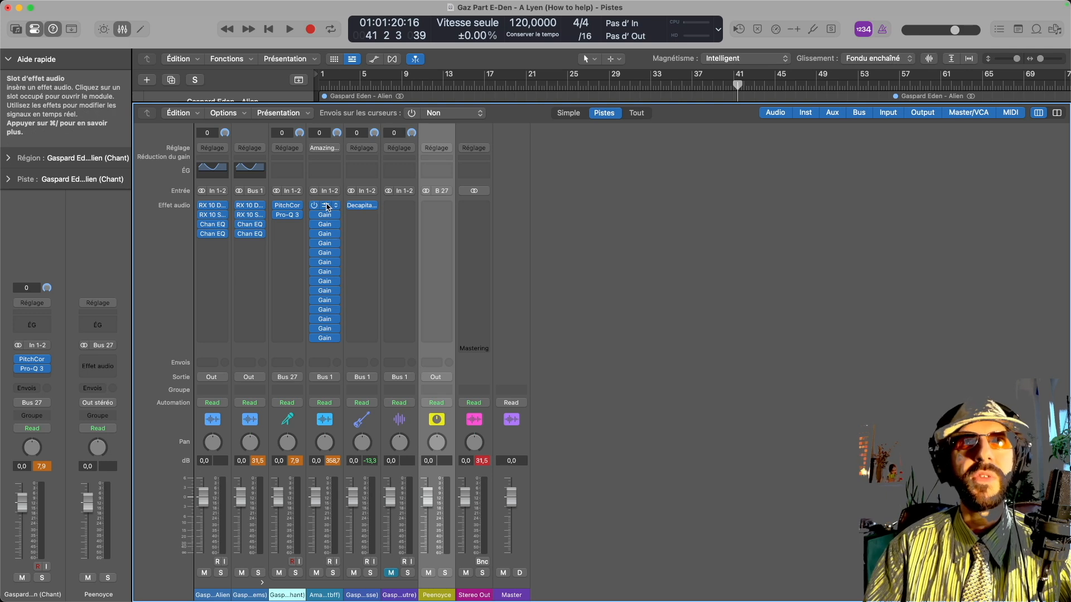
# Copy Gain modules from the Batteries channel onto the Peenoyce channel until it holds seven.
pyautogui.moveTo(430, 429); pyautogui.dragTo(441, 233)
pyautogui.click(439, 225)
pyautogui.click(413, 232)
pyautogui.moveTo(436, 215); pyautogui.dragTo(436, 225)
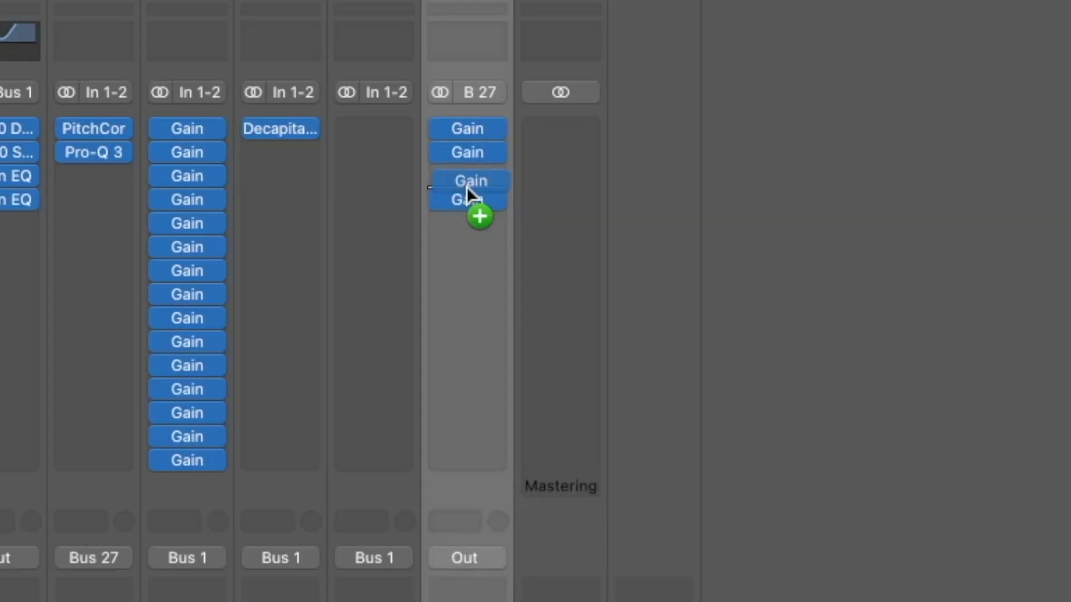
pyautogui.moveTo(498, 165); pyautogui.dragTo(500, 279)
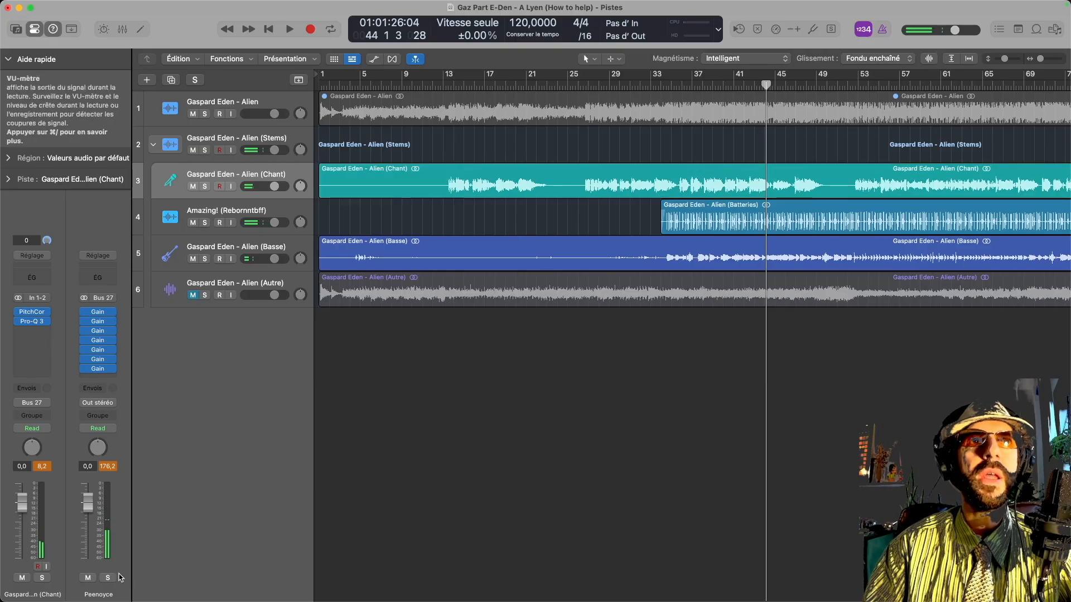
# Unmute the Autre stem and set a cycle range from bar 35 to bar 51.
pyautogui.click(192, 295)
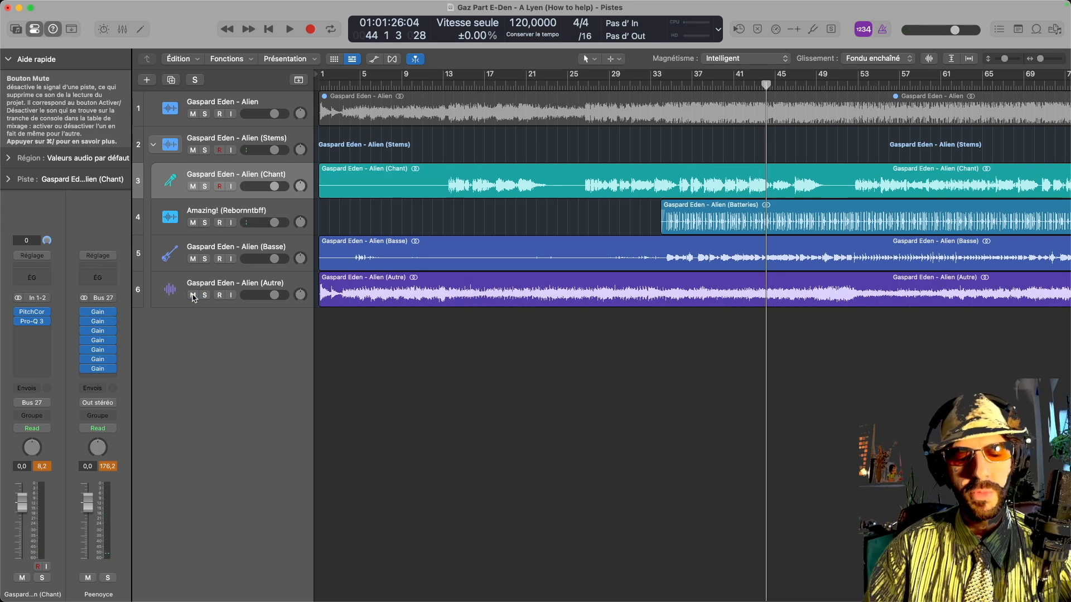
pyautogui.scroll(-1, 427, 370)
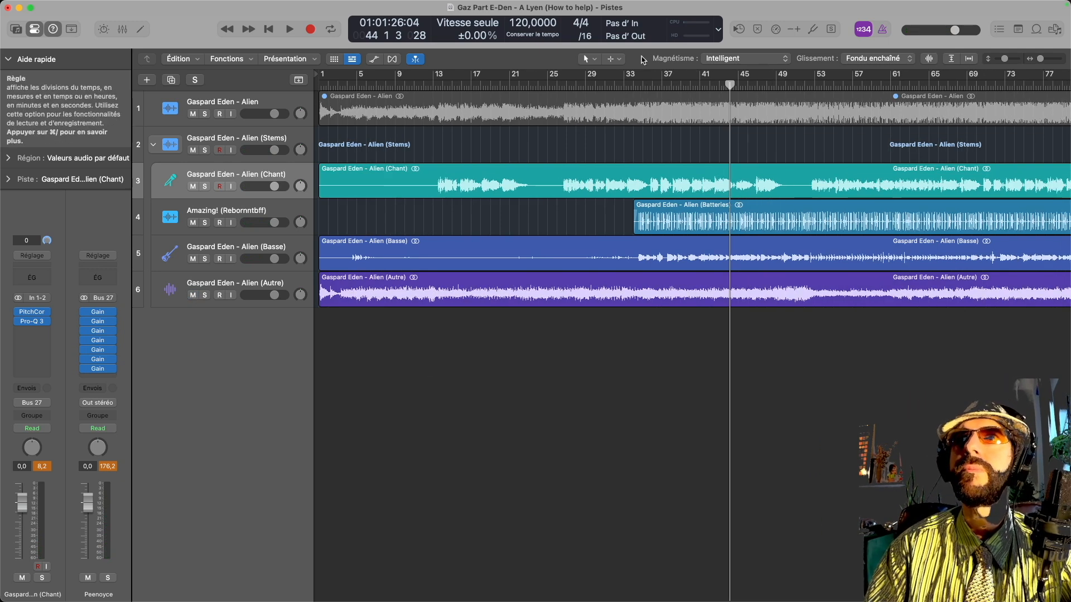
pyautogui.moveTo(645, 75); pyautogui.dragTo(791, 75)
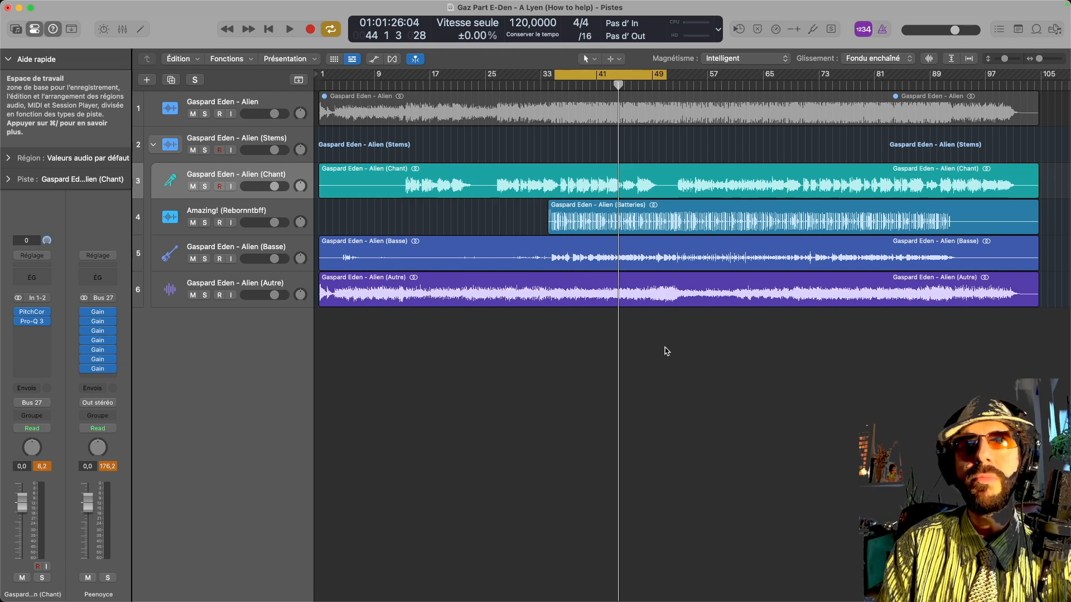
# Bounce the cycle range as MP3 only at 32 kbps mono and stereo, adding "OK" to the file name in the Bounces folder.
pyautogui.press('super+b')
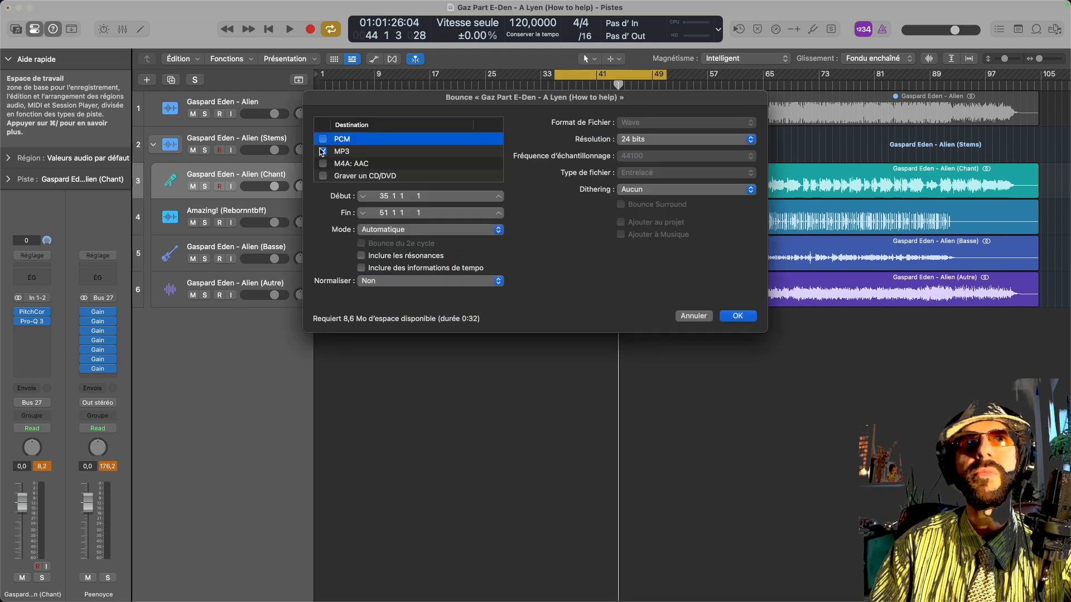
pyautogui.click(359, 153)
pyautogui.click(629, 128)
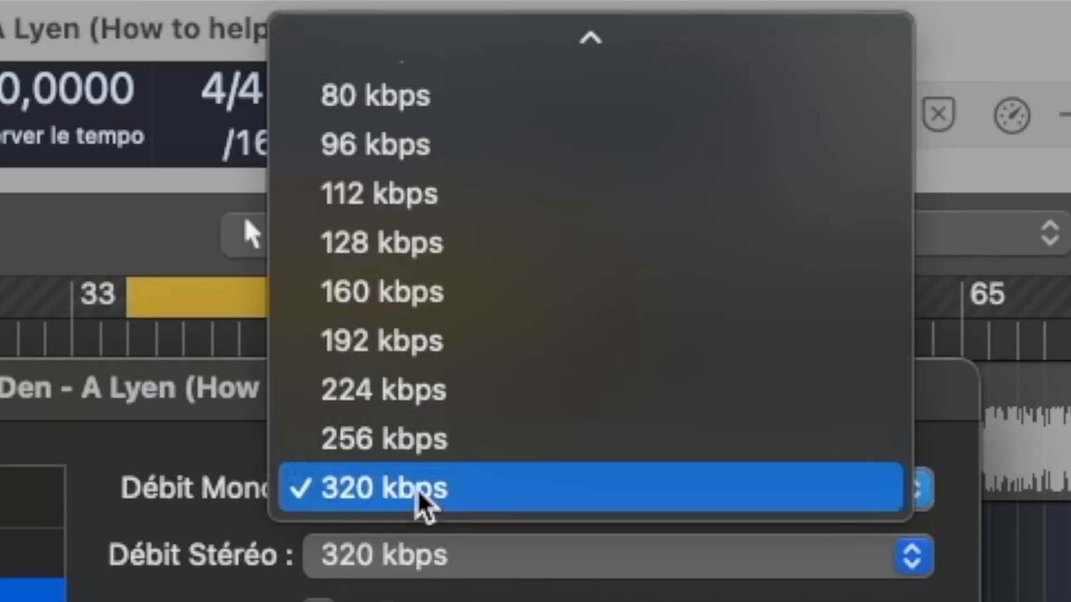
pyautogui.click(630, 13)
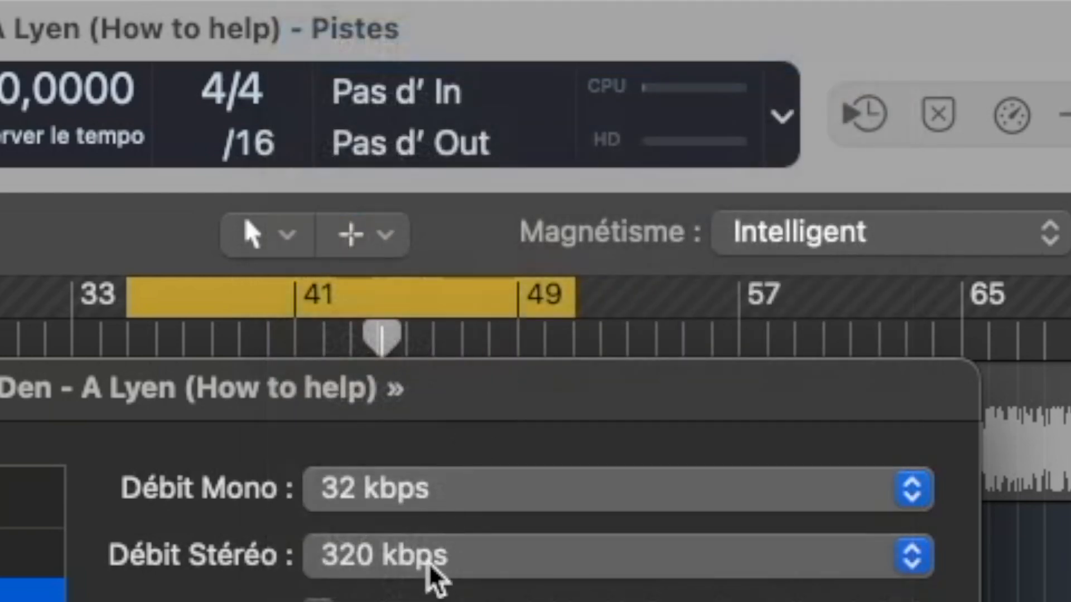
pyautogui.click(437, 556)
pyautogui.click(412, 63)
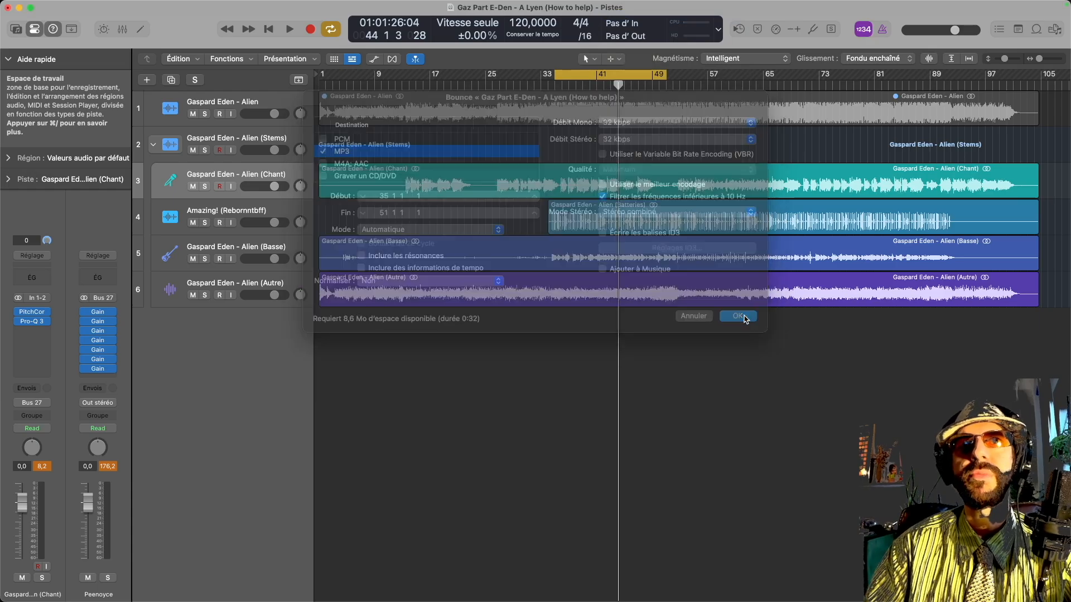
pyautogui.click(743, 317)
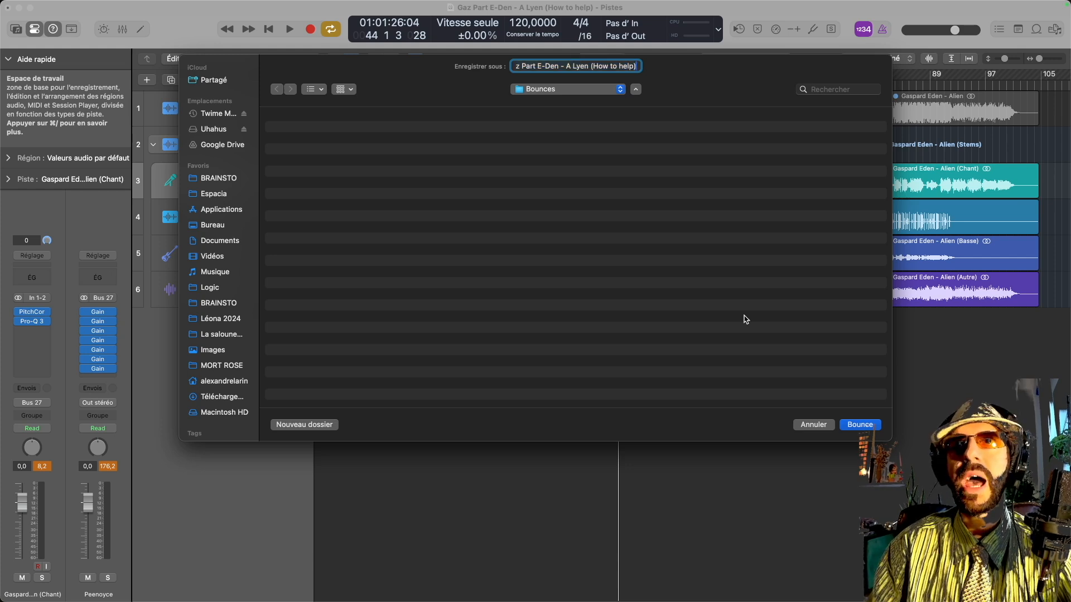
pyautogui.write('OK')
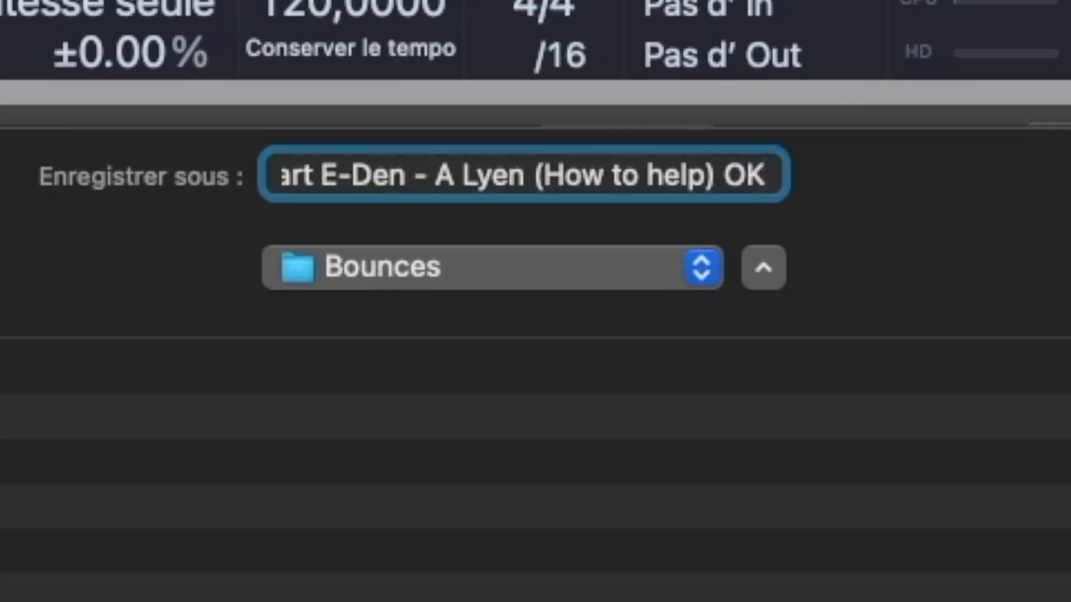
pyautogui.press('Return')
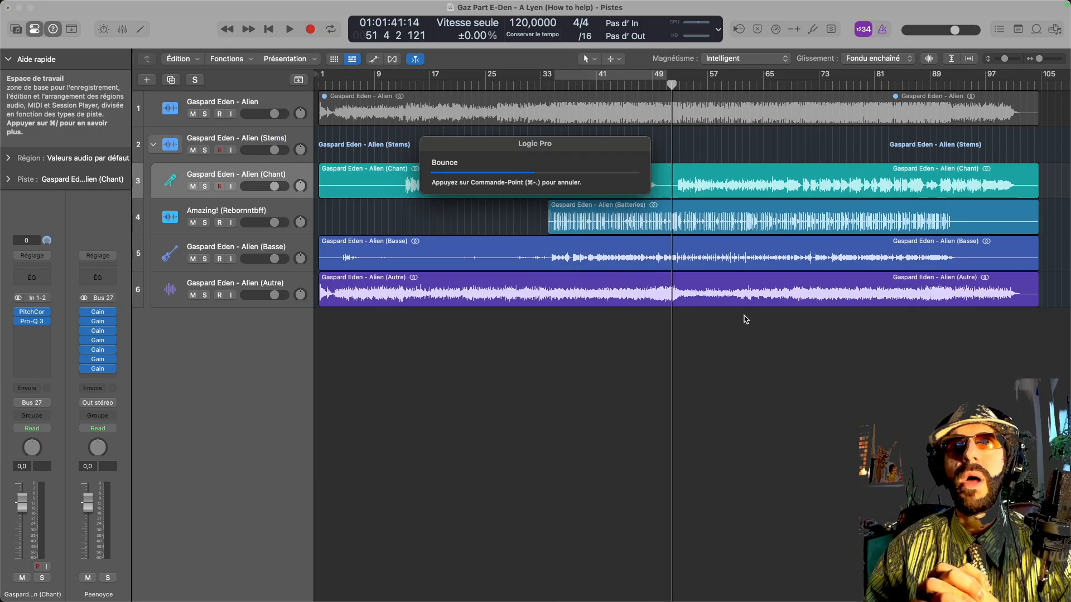
# Import the bounced MP3 ending in "OK" from the Bounces folder onto a new track below the Autre stem, starting at bar 35.
pyautogui.moveTo(378, 601)
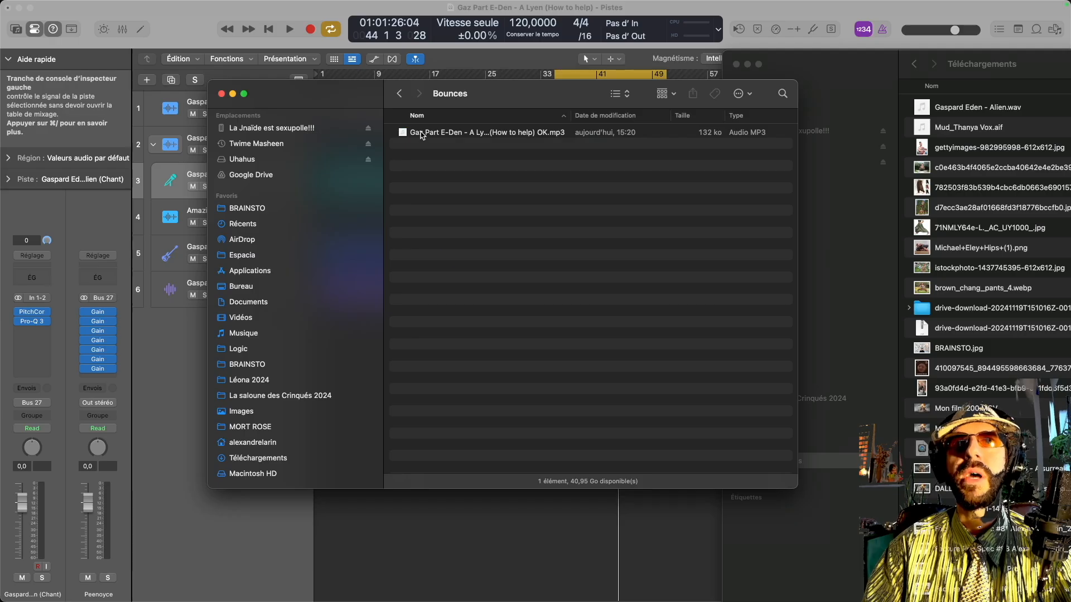
pyautogui.moveTo(422, 135); pyautogui.dragTo(516, 551)
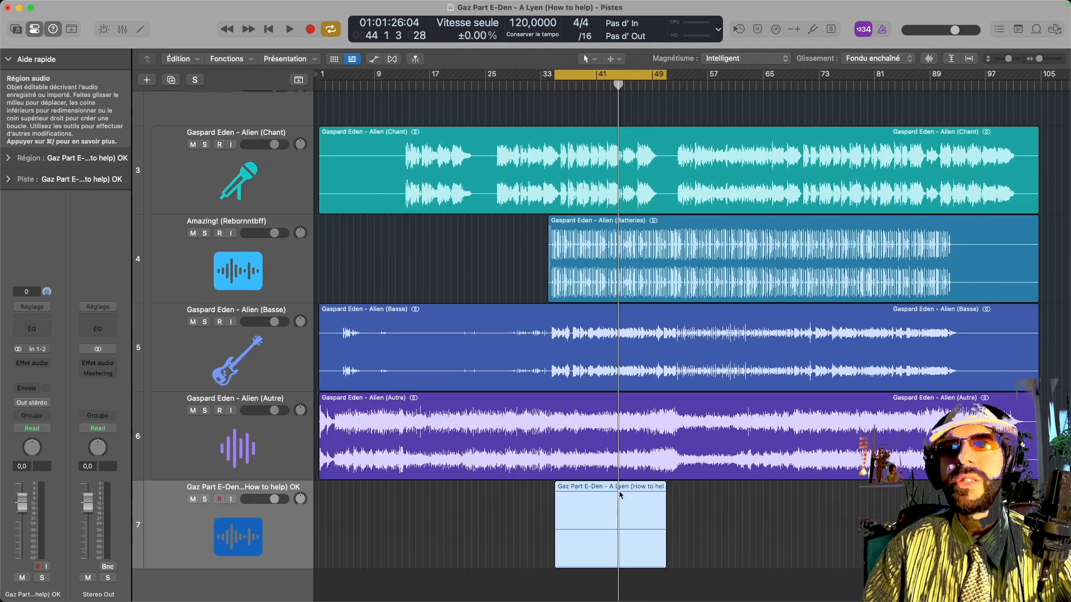
# Examine the waveform of the imported MP3 region on the track below the Autre stem.
pyautogui.press('super+Right')
pyautogui.press('super+Right')
pyautogui.press('super+Right')
pyautogui.press('super+Right')
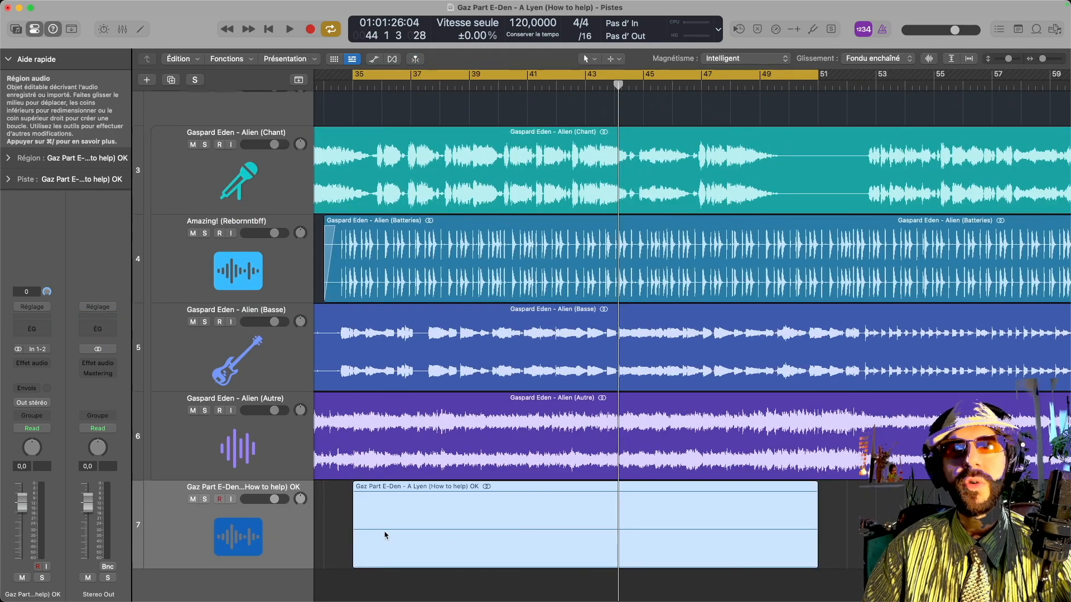
pyautogui.press('super+Down')
pyautogui.press('super+Down')
pyautogui.press('super+Down')
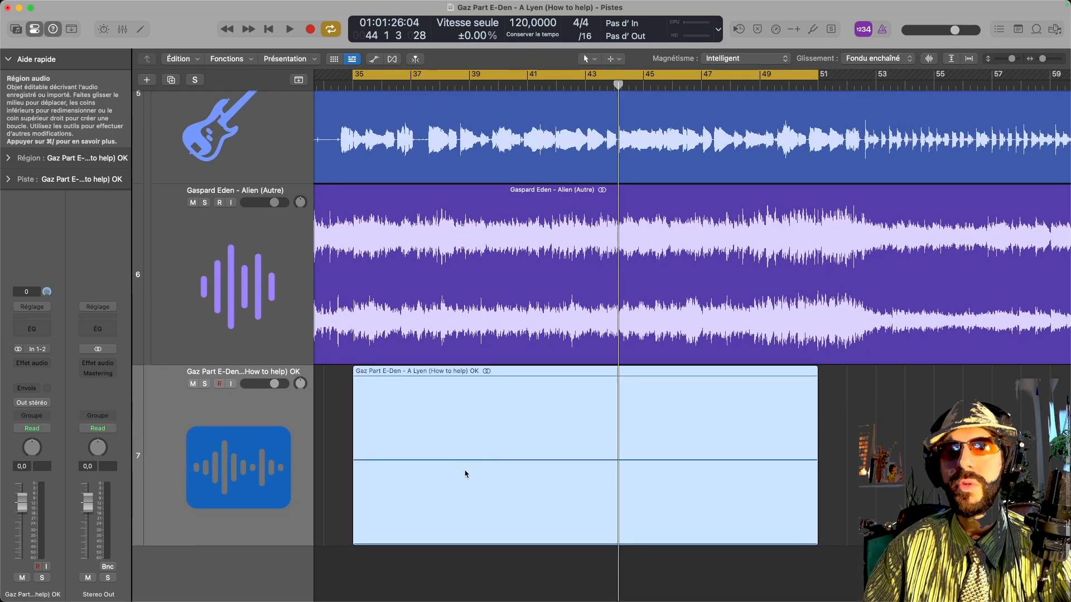
pyautogui.press('super+Up')
pyautogui.press('super+Up')
pyautogui.press('super+Up')
pyautogui.press('super+Down')
pyautogui.press('super+Down')
pyautogui.press('super+Down')
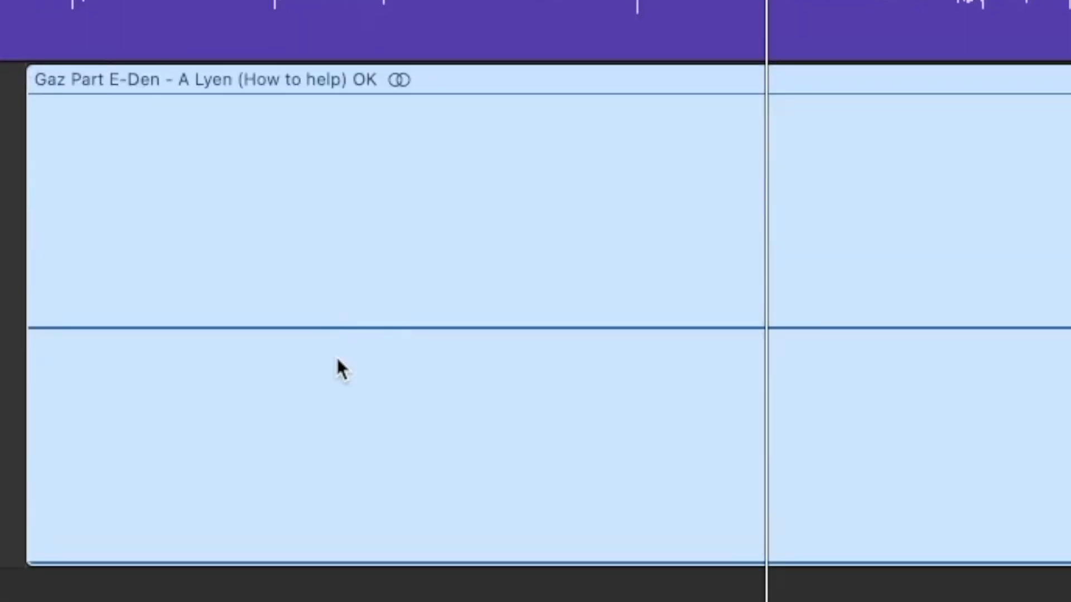
pyautogui.press('super+Right')
pyautogui.press('super+Right')
pyautogui.press('super+Right')
pyautogui.press('super+Left')
pyautogui.press('super+Left')
pyautogui.press('super+Left')
pyautogui.press('super+Left')
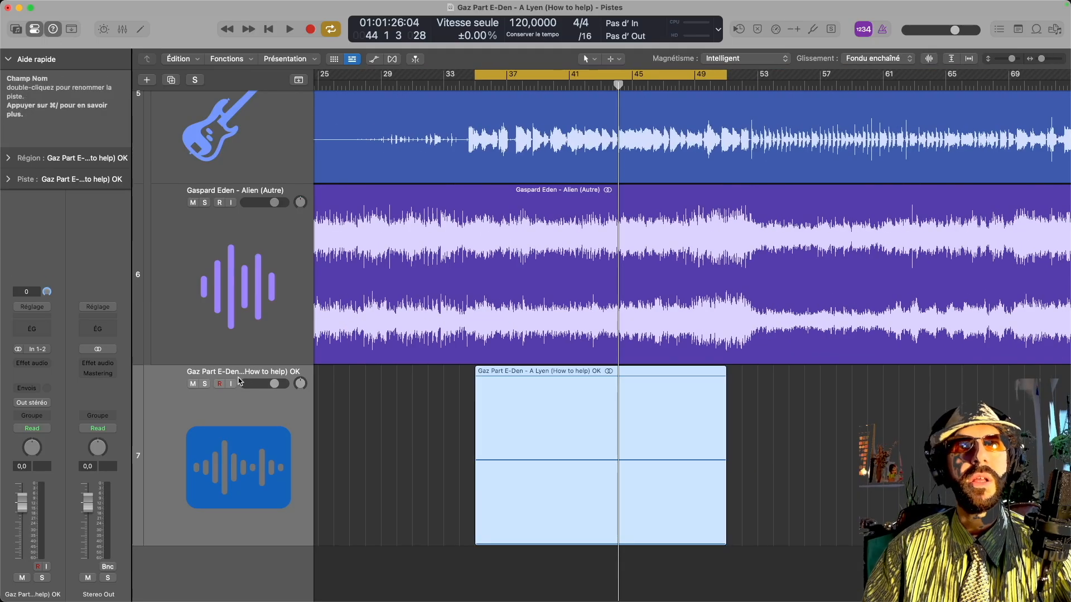
# Solo the imported MP3 track, listen to it briefly, and insert a stereo Pro-Q 3 on its channel.
pyautogui.click(205, 384)
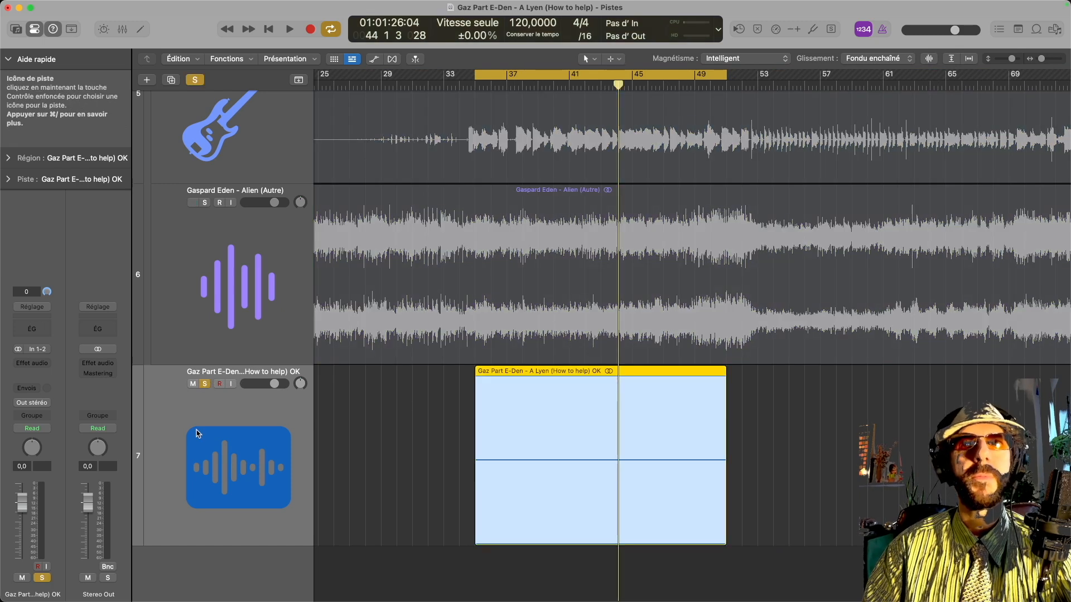
pyautogui.press('space')
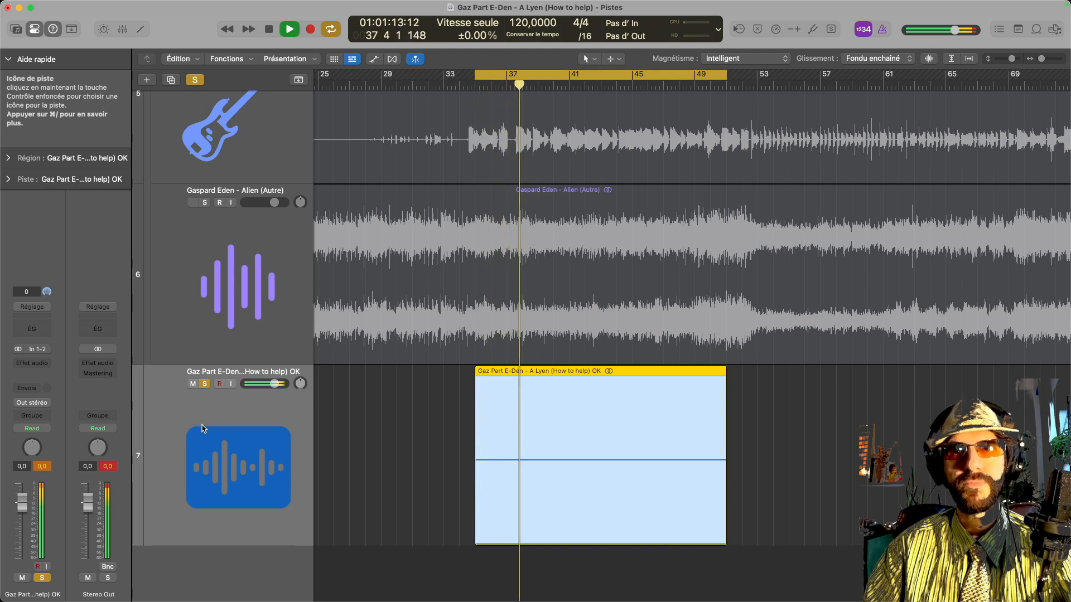
pyautogui.click(35, 365)
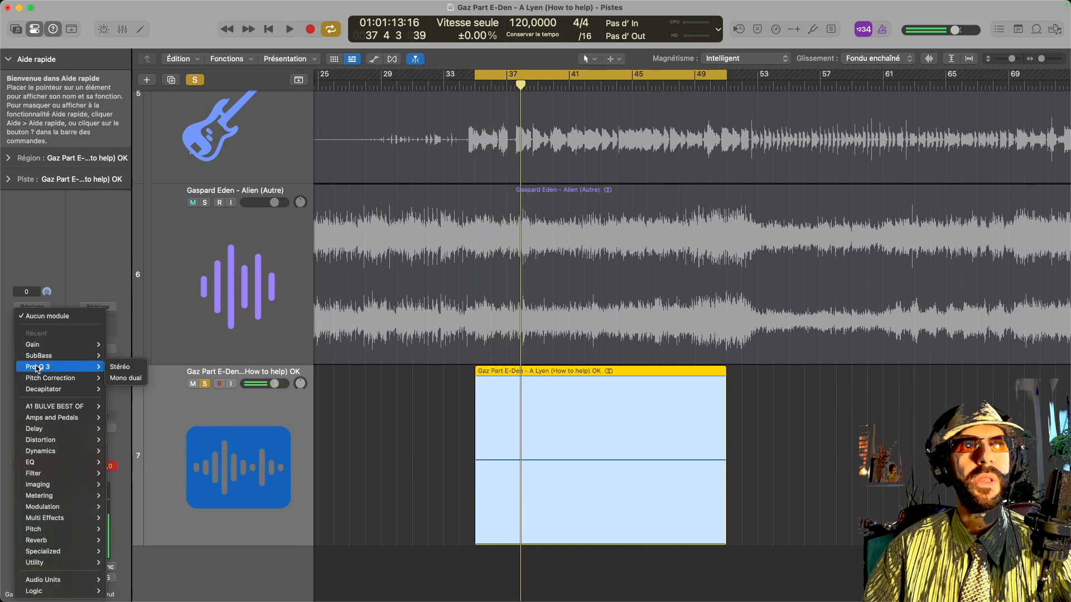
pyautogui.moveTo(62, 406)
pyautogui.moveTo(186, 459)
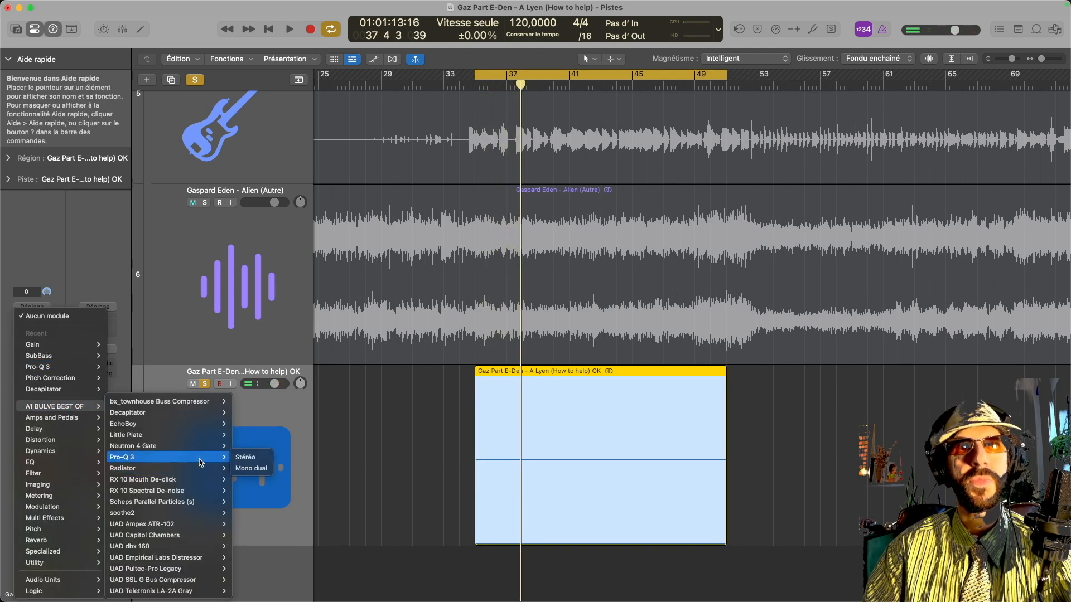
pyautogui.click(245, 457)
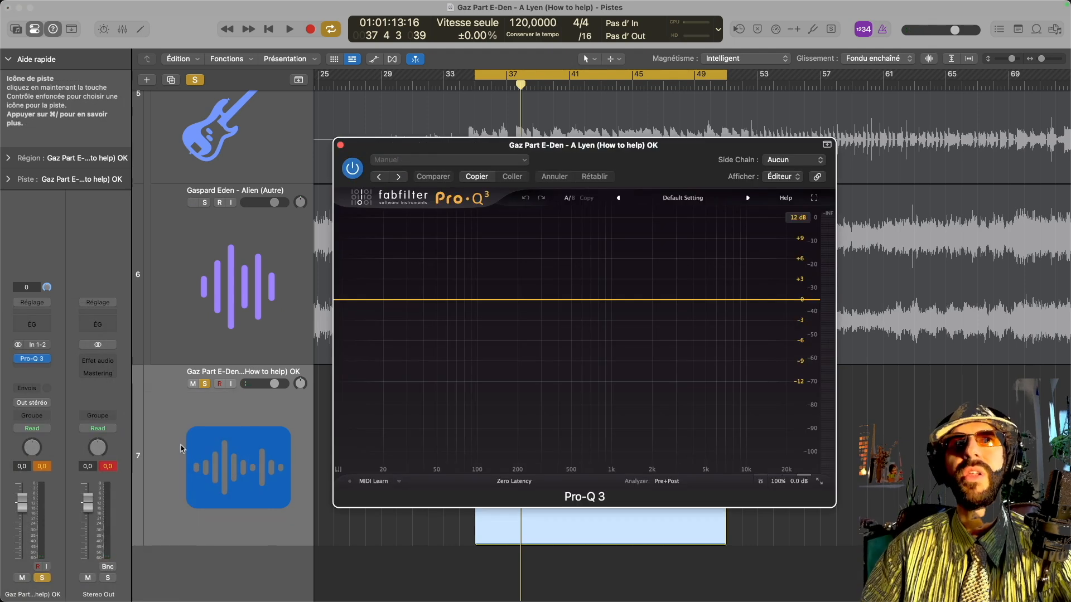
# Add a narrow bell boost of about 10.9 dB near 5805 Hz in Pro-Q 3 and make it dynamic with a wide upward range.
pyautogui.press('space')
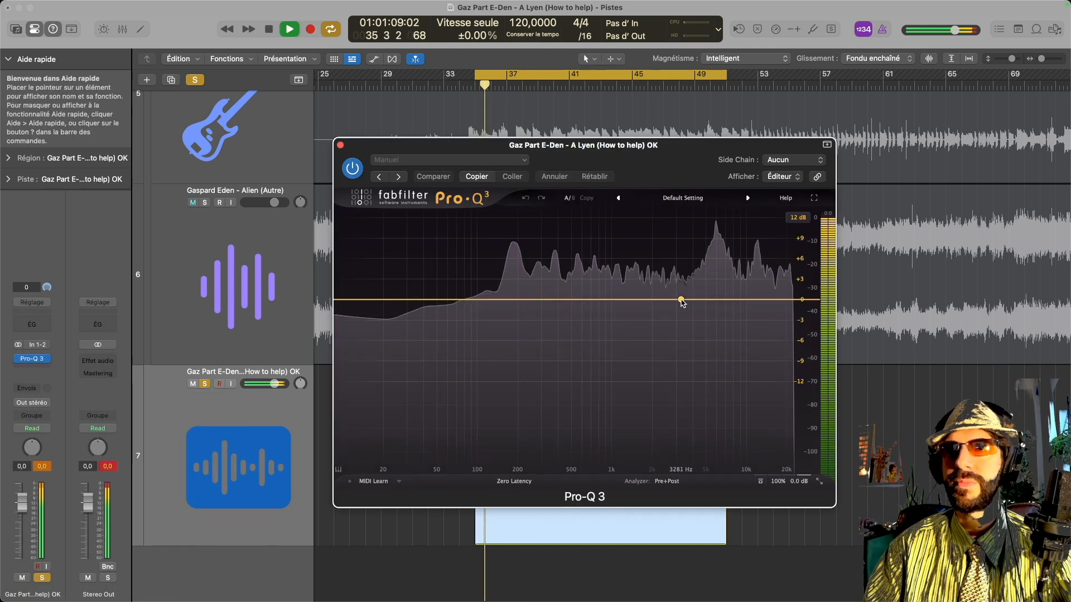
pyautogui.press('space')
pyautogui.moveTo(682, 302); pyautogui.dragTo(719, 275)
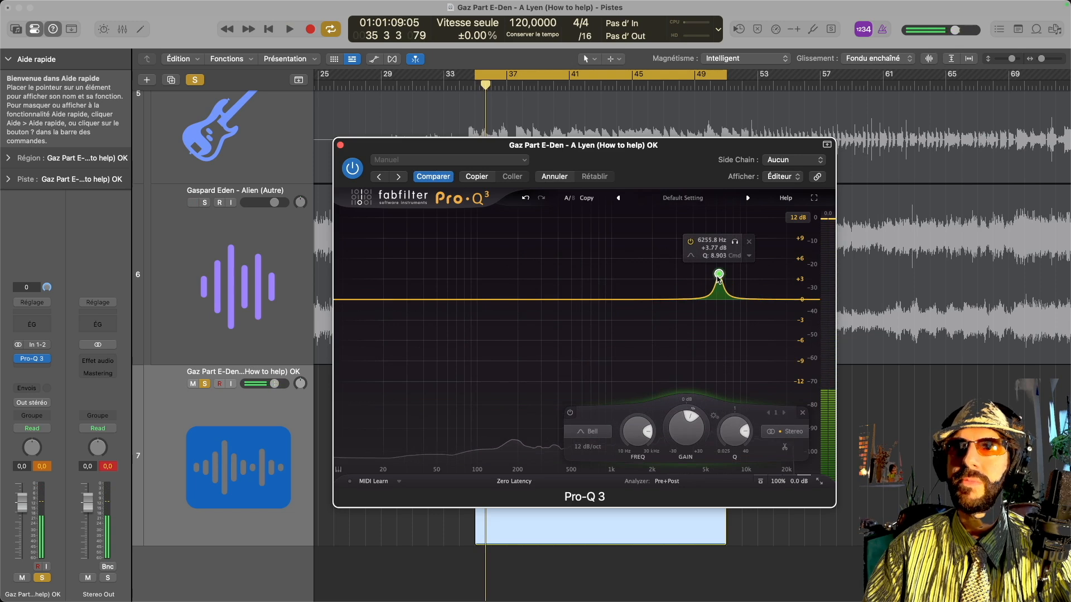
pyautogui.press('space')
pyautogui.moveTo(719, 275); pyautogui.dragTo(708, 229)
pyautogui.rightClick(715, 226)
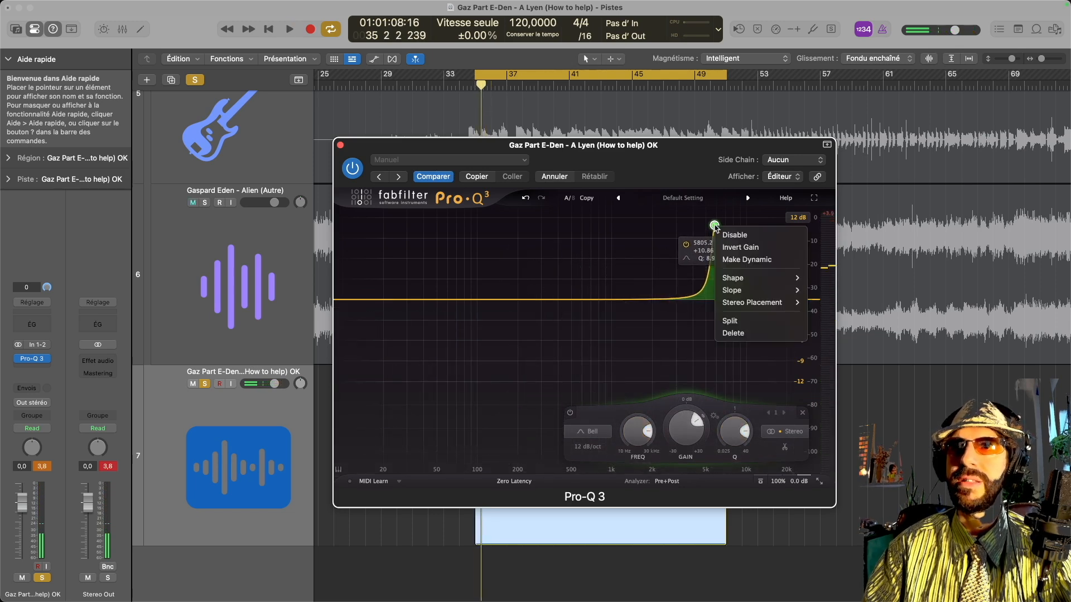
pyautogui.click(746, 260)
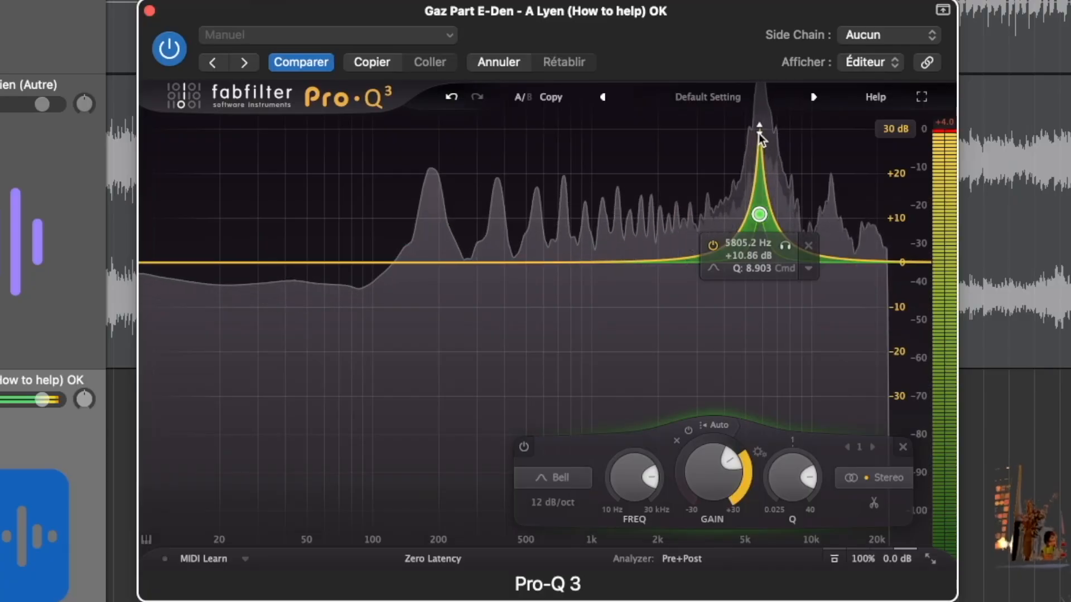
pyautogui.press('space')
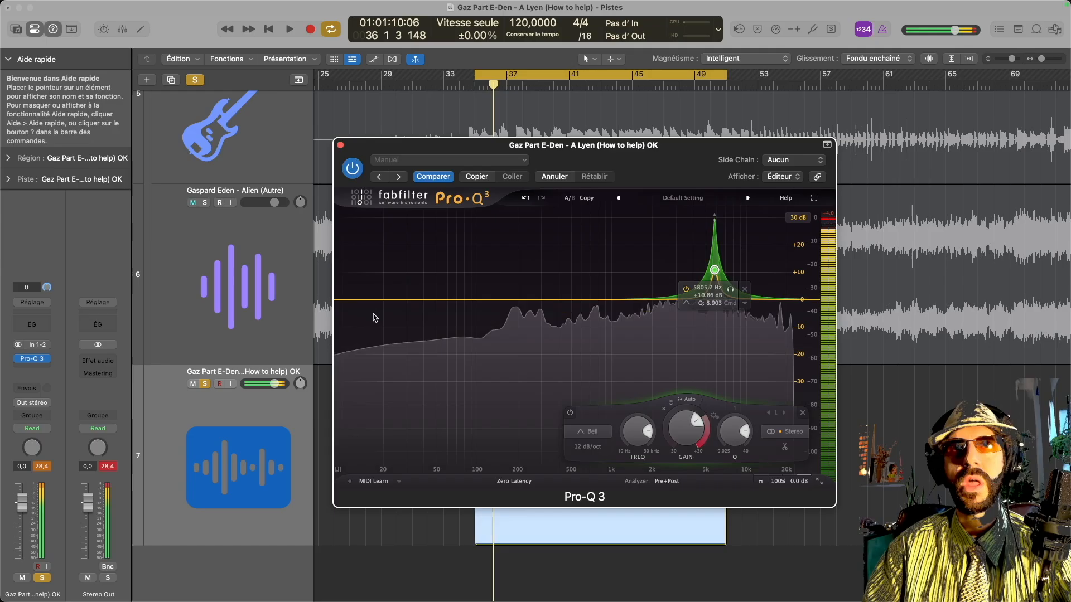
# Add a low-shelf boost of about 30 dB near 100 Hz, check it in playback, and close Pro-Q 3.
pyautogui.moveTo(227, 262); pyautogui.dragTo(287, 148)
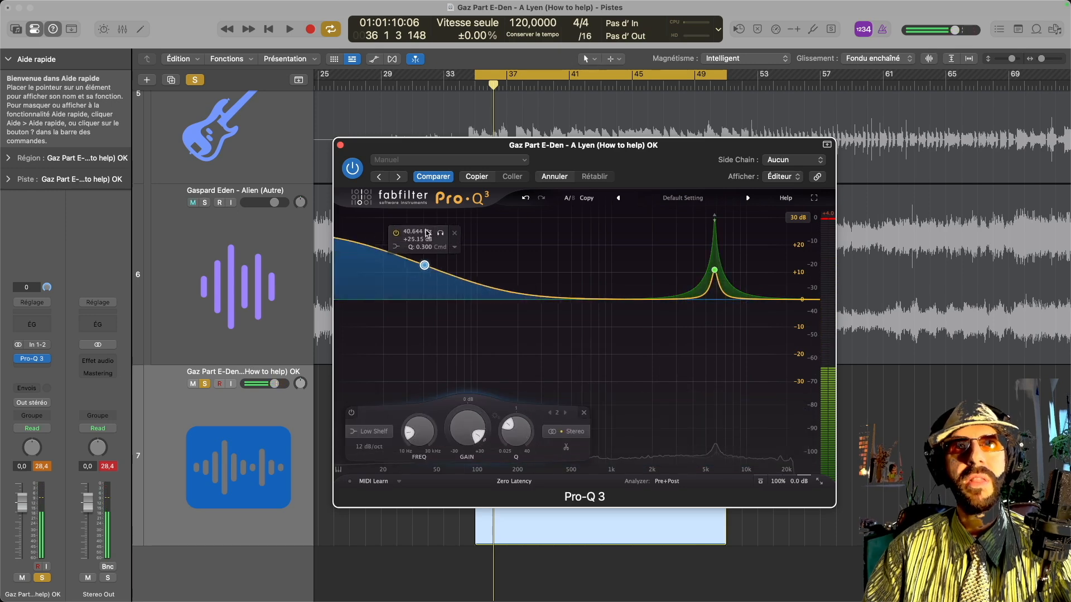
pyautogui.moveTo(427, 233); pyautogui.dragTo(476, 167)
pyautogui.press('space')
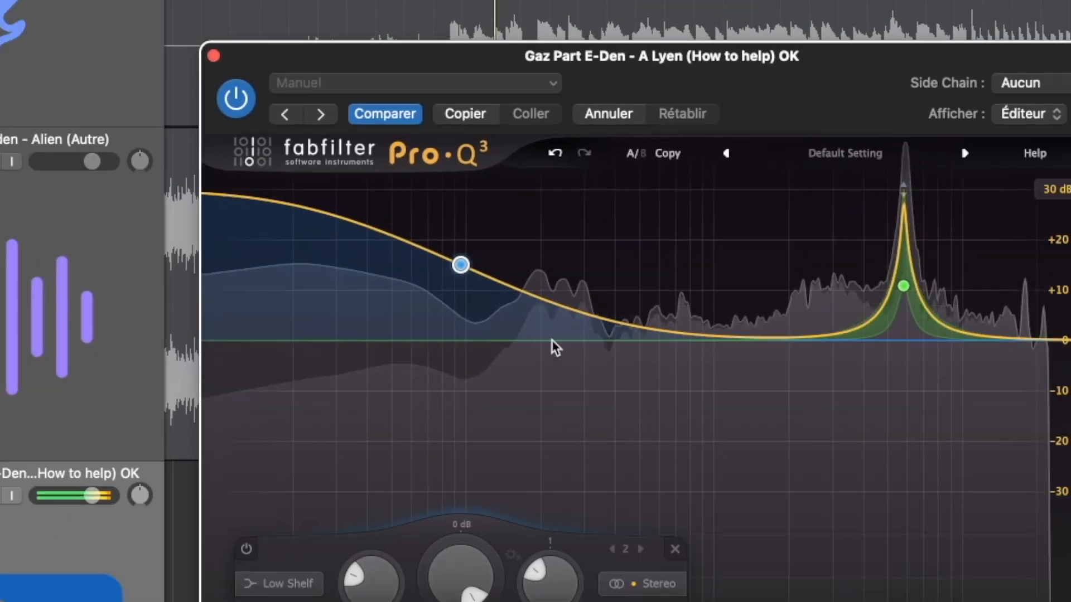
pyautogui.press('space')
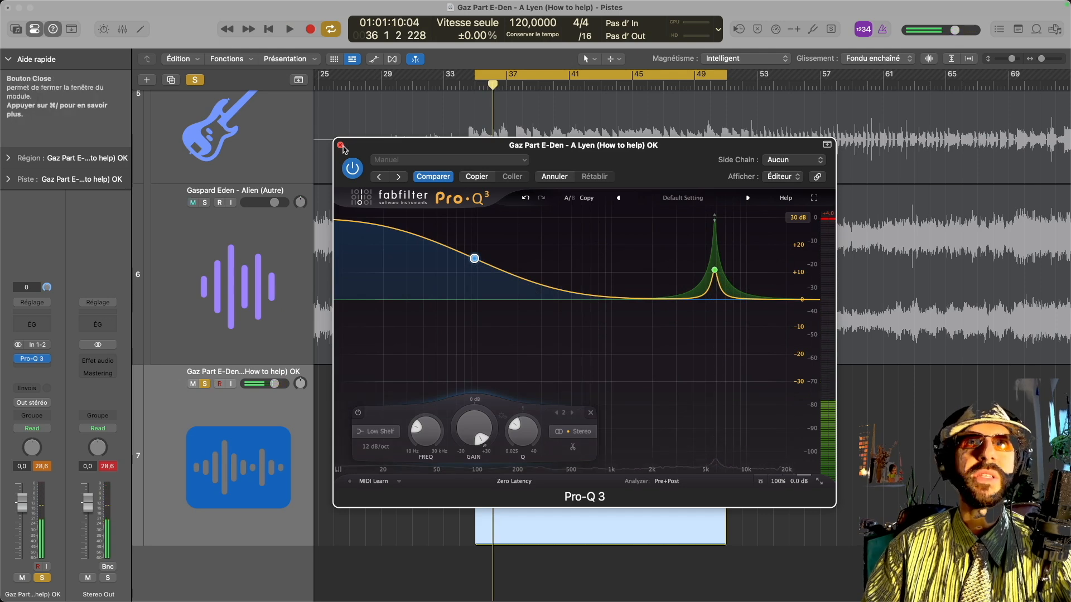
pyautogui.click(340, 145)
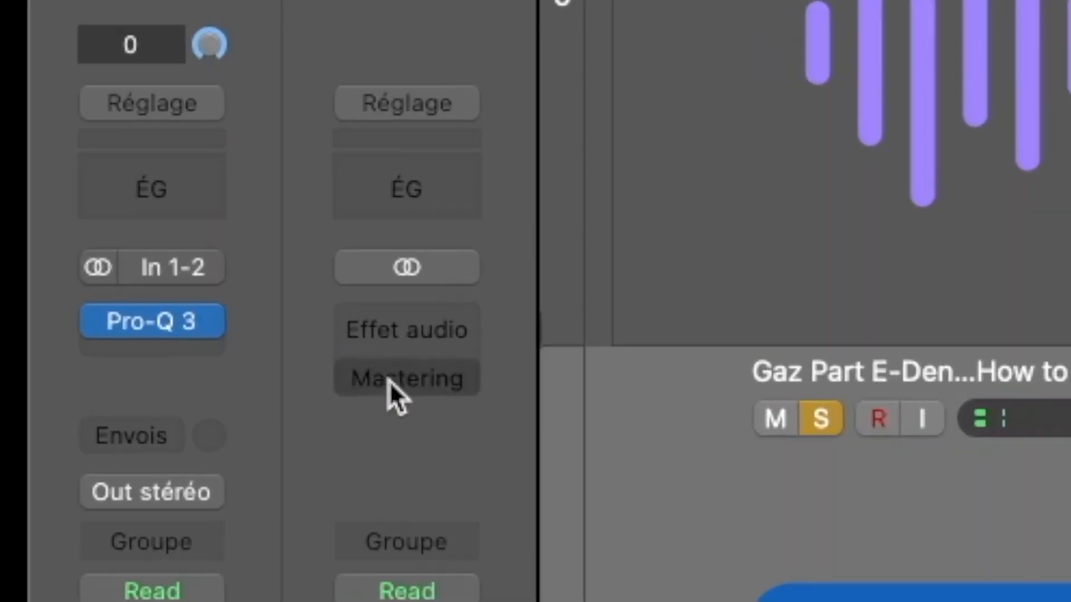
# Add Mastering Assistant to the Stereo Out channel, raise its Loudness to maximum, and audition the result.
pyautogui.click(373, 386)
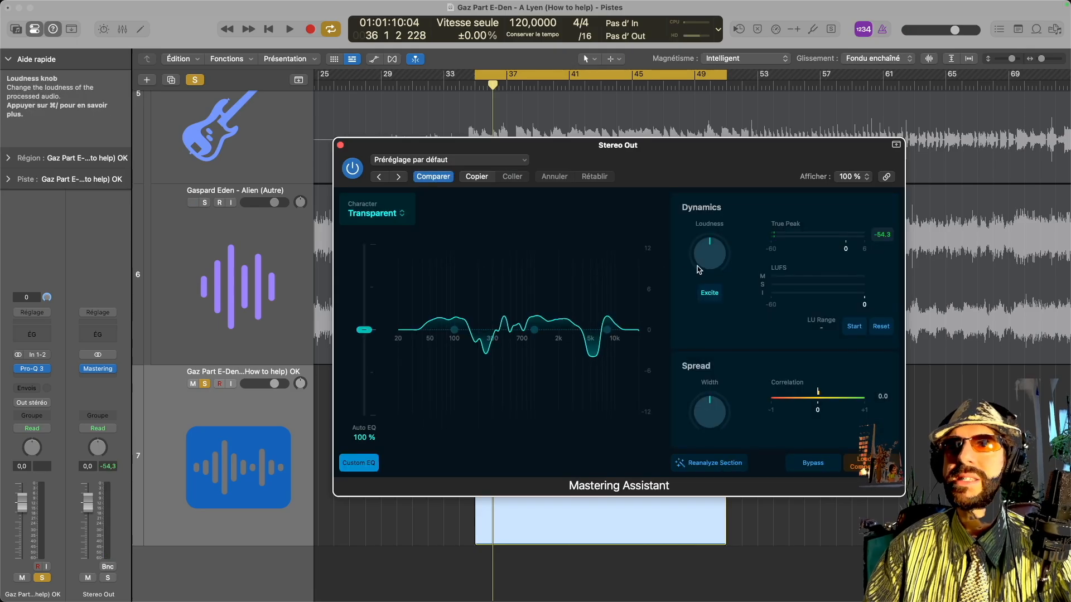
pyautogui.moveTo(719, 267); pyautogui.dragTo(710, 238)
pyautogui.press('space')
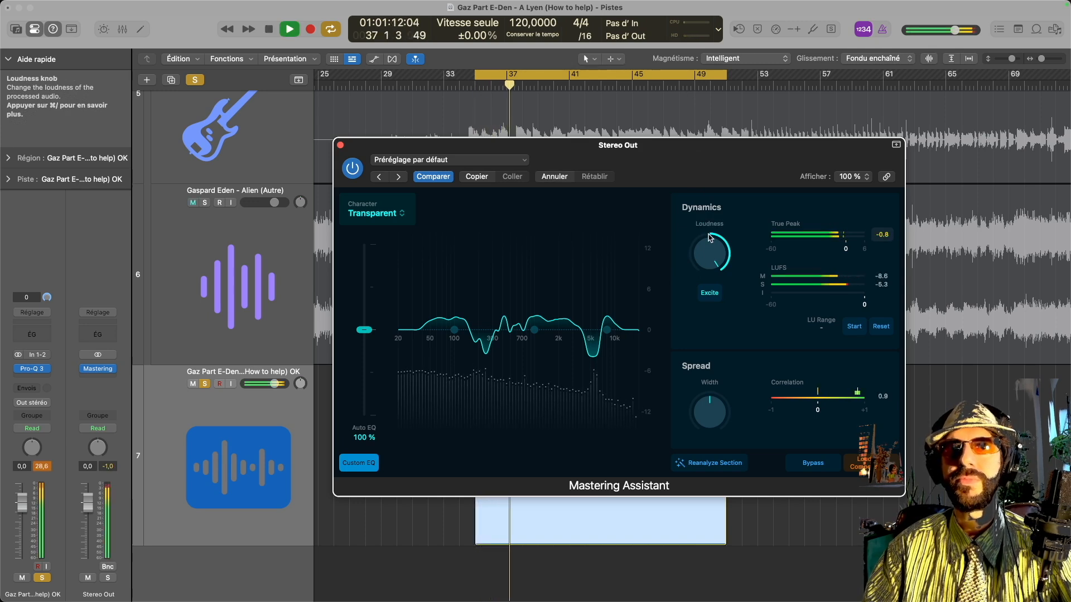
pyautogui.press('space')
pyautogui.click(340, 146)
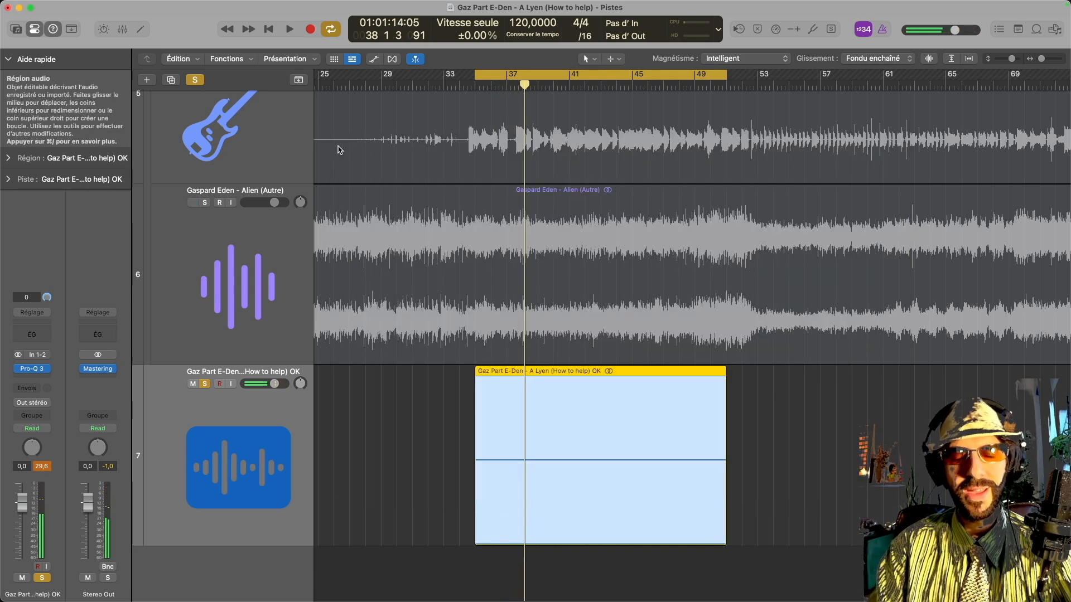
# Bounce the project into the Bounces folder, adding "OK Go MArket MIx Finally peen" to the file name.
pyautogui.press('super+b')
pyautogui.press('Return')
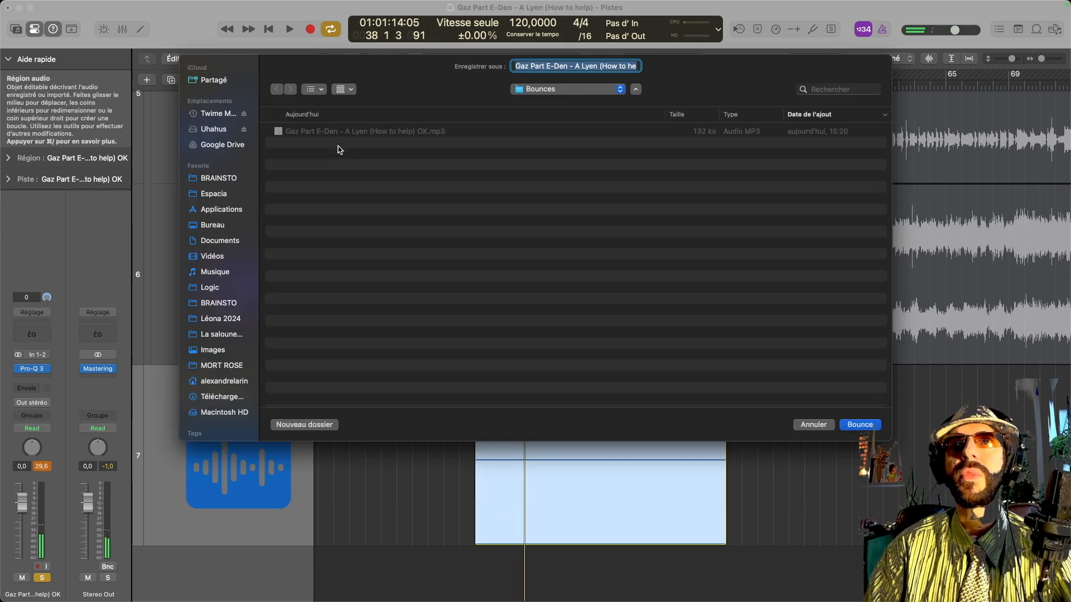
pyautogui.write('Go MArket ')
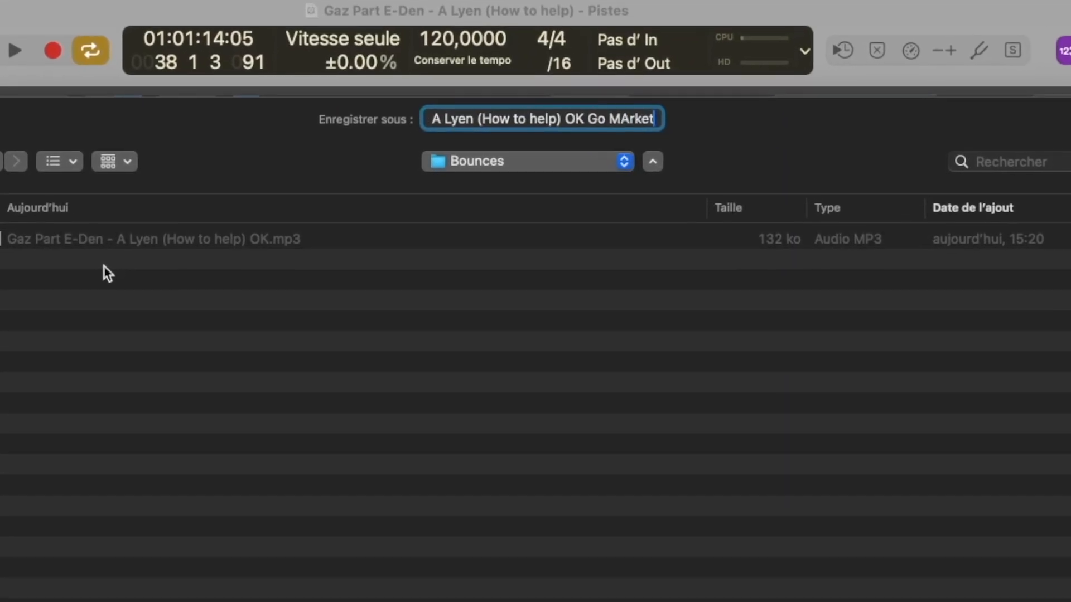
pyautogui.write('MIx Fi')
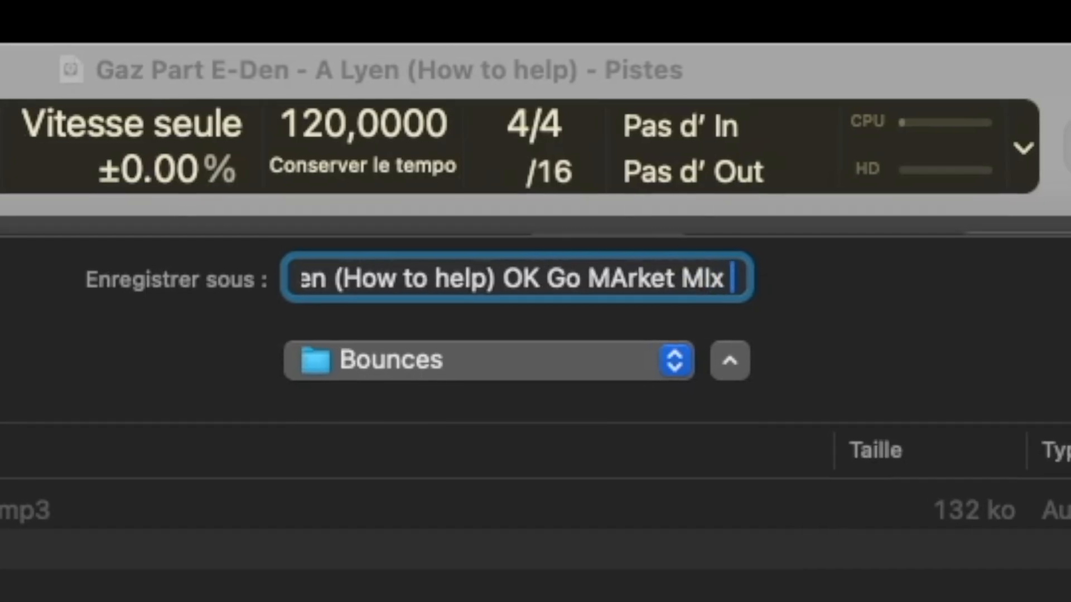
pyautogui.write('nally peen')
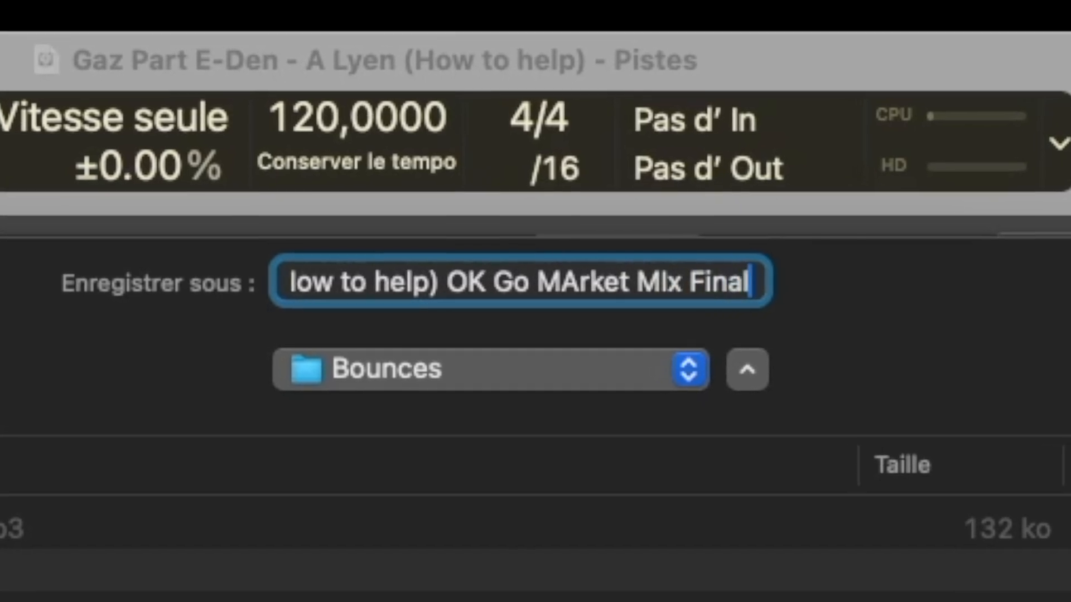
pyautogui.press('Return')
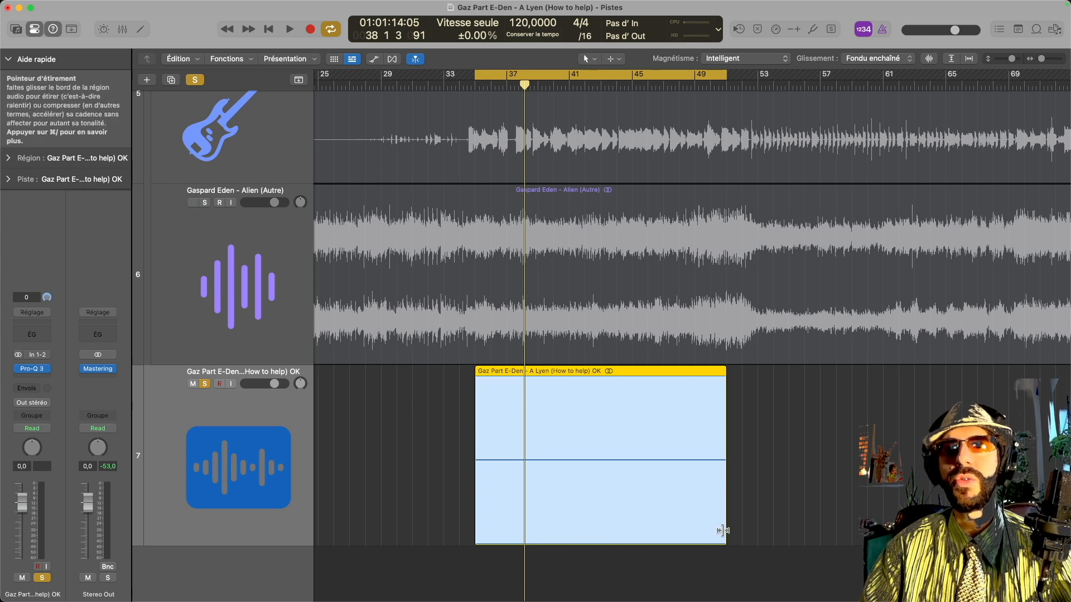
# Time-stretch the imported MP3 region so it ends at about bar 68, and play it back.
pyautogui.moveTo(722, 530); pyautogui.dragTo(993, 530)
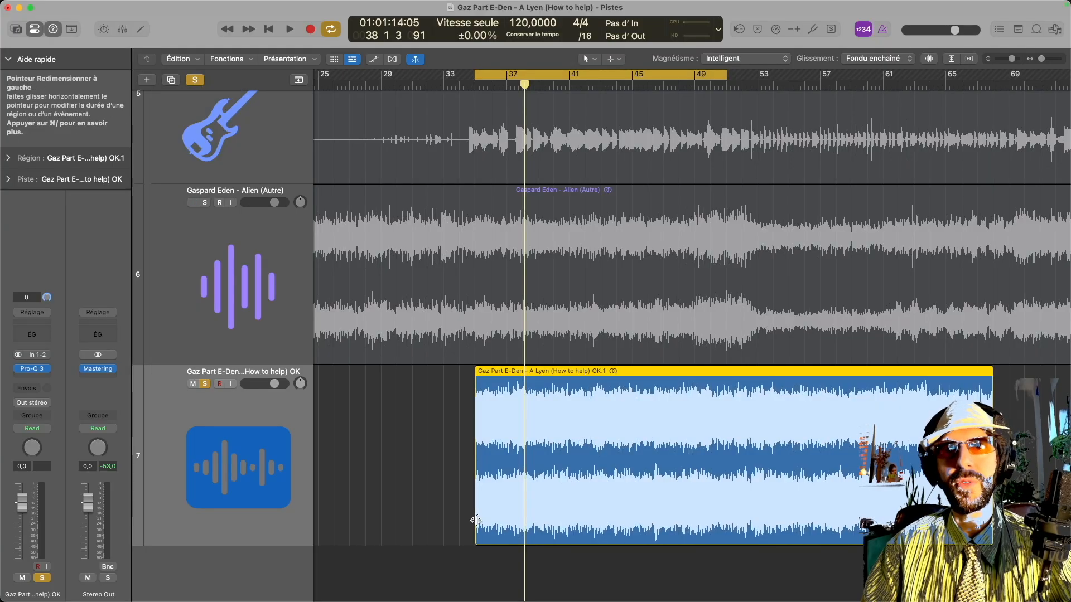
pyautogui.scroll(-2, 545, 519)
pyautogui.press('space')
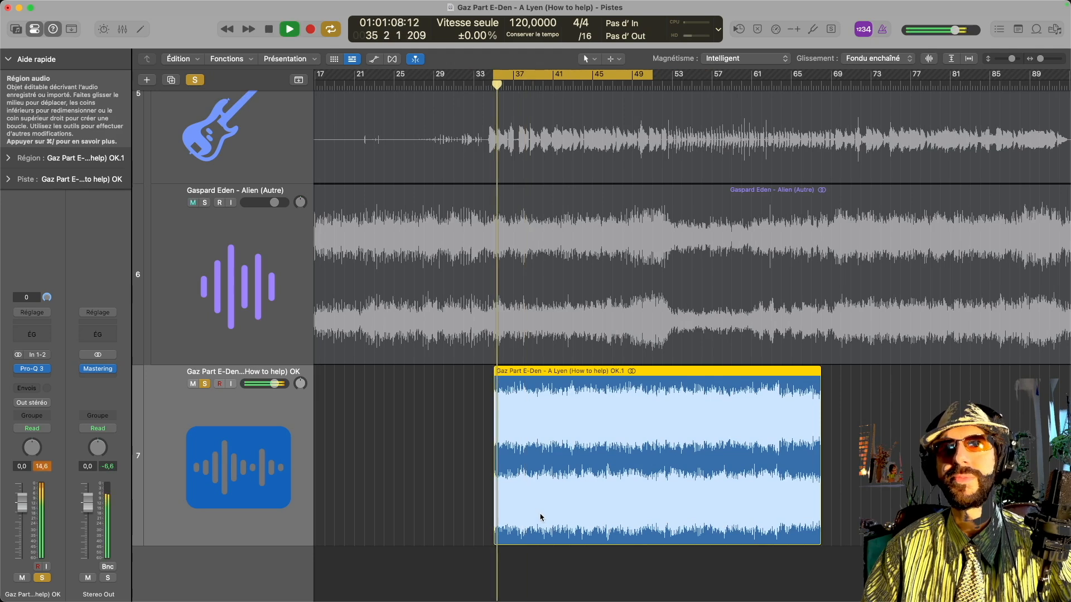